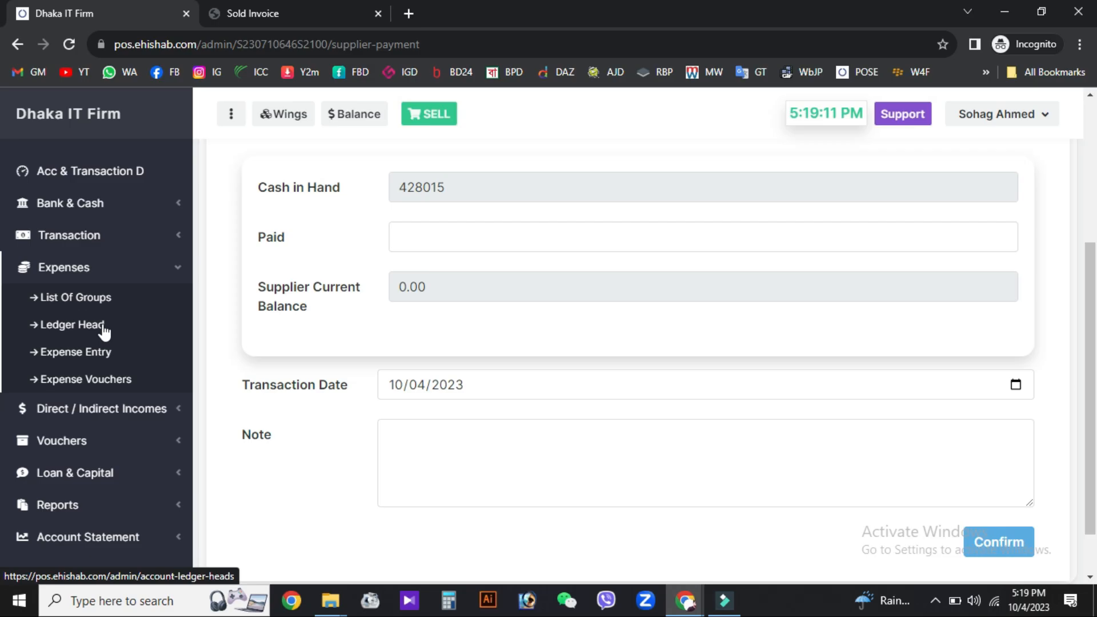
Step: Open the expense ledger heads list and review the existing heads under direct expenses
{"action": "left_click", "coordinate": [89, 329]}
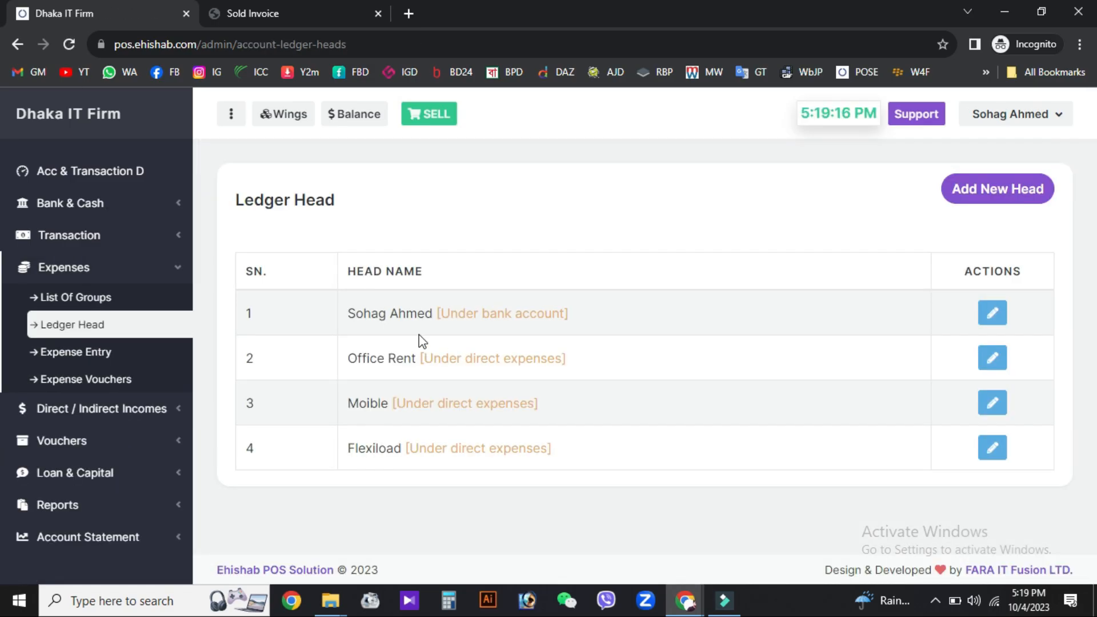
{"action": "left_click_drag", "start_coordinate": [352, 353], "coordinate": [416, 355]}
{"action": "left_click_drag", "start_coordinate": [342, 409], "coordinate": [391, 405]}
{"action": "left_click_drag", "start_coordinate": [361, 449], "coordinate": [409, 447]}
{"action": "left_click", "coordinate": [389, 351]}
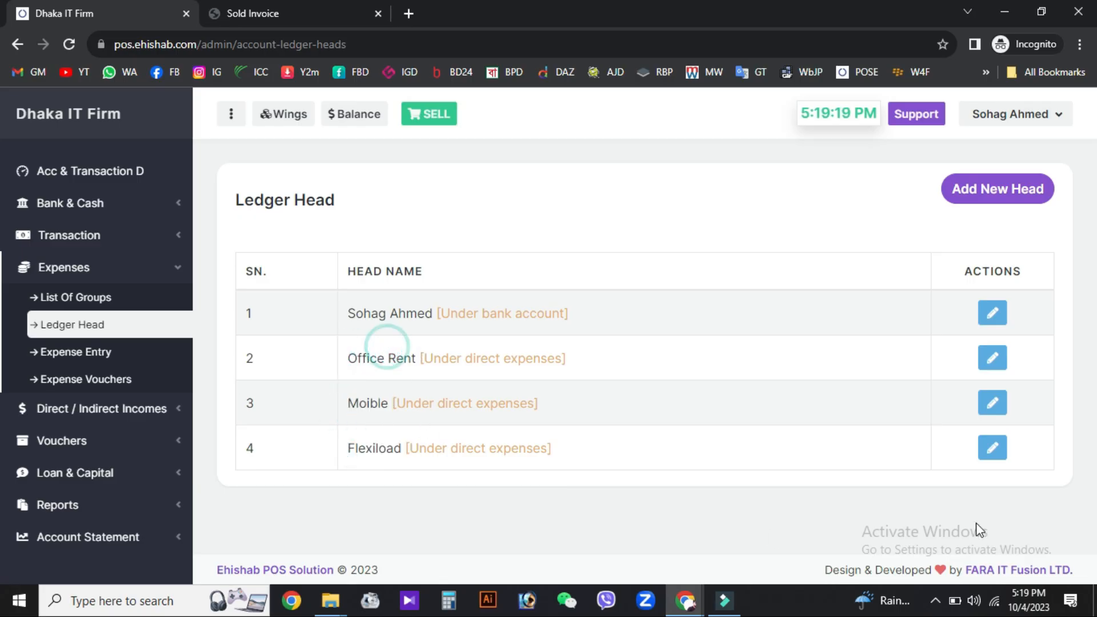
Step: Add a new ledger head named Food under the direct expenses [DR] group
{"action": "left_click", "coordinate": [981, 203]}
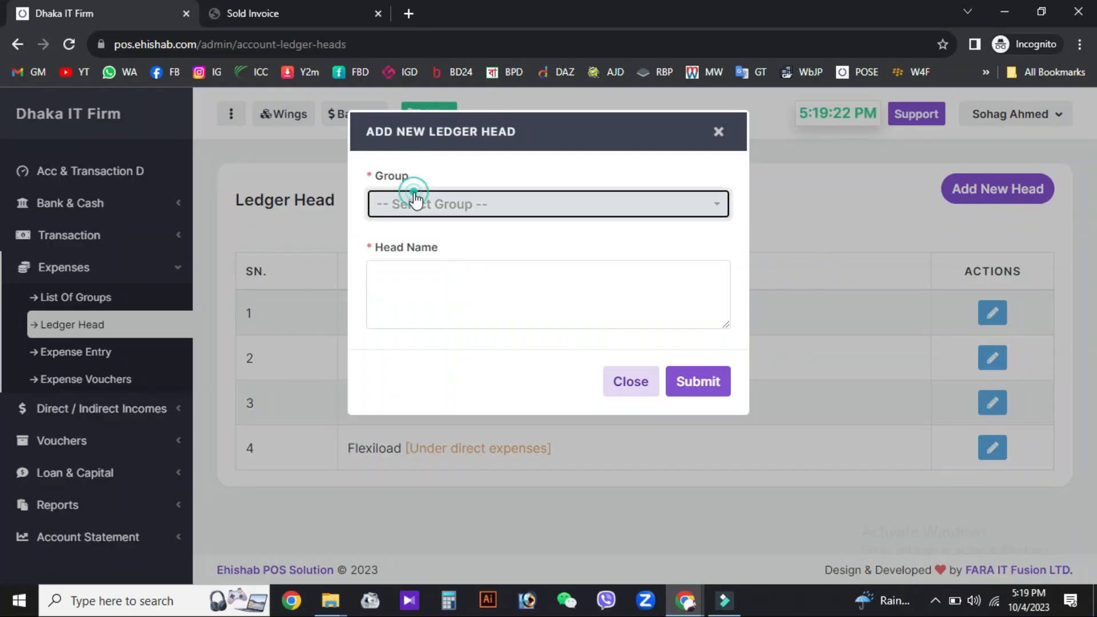
{"action": "left_click", "coordinate": [412, 203]}
{"action": "scroll", "coordinate": [455, 355], "scroll_direction": "down", "scroll_amount": 3}
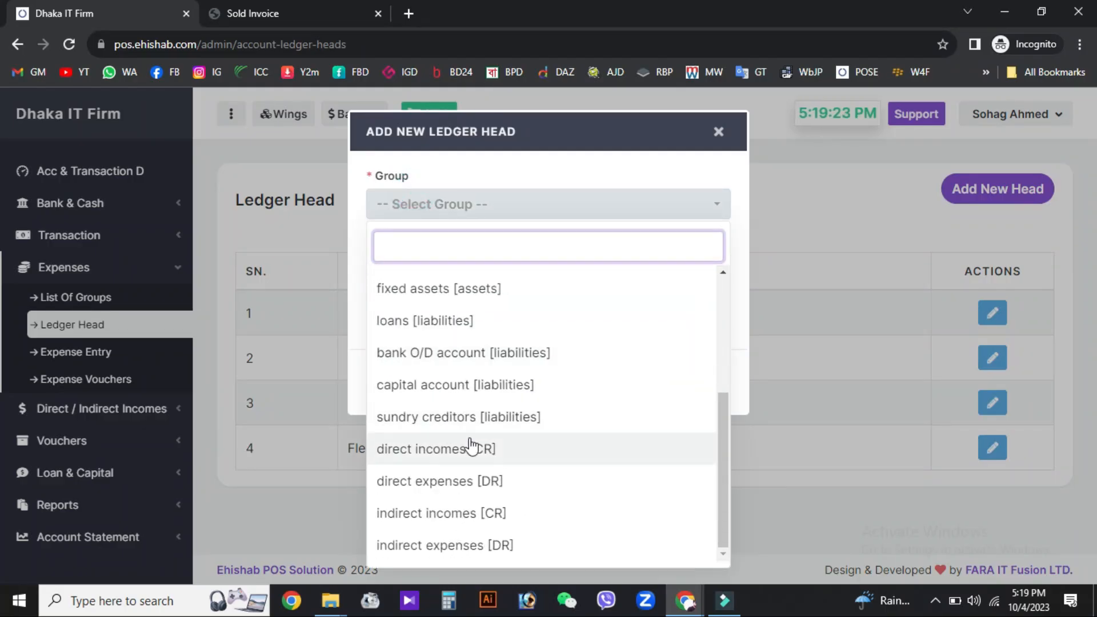
{"action": "left_click", "coordinate": [455, 479]}
{"action": "left_click", "coordinate": [442, 281]}
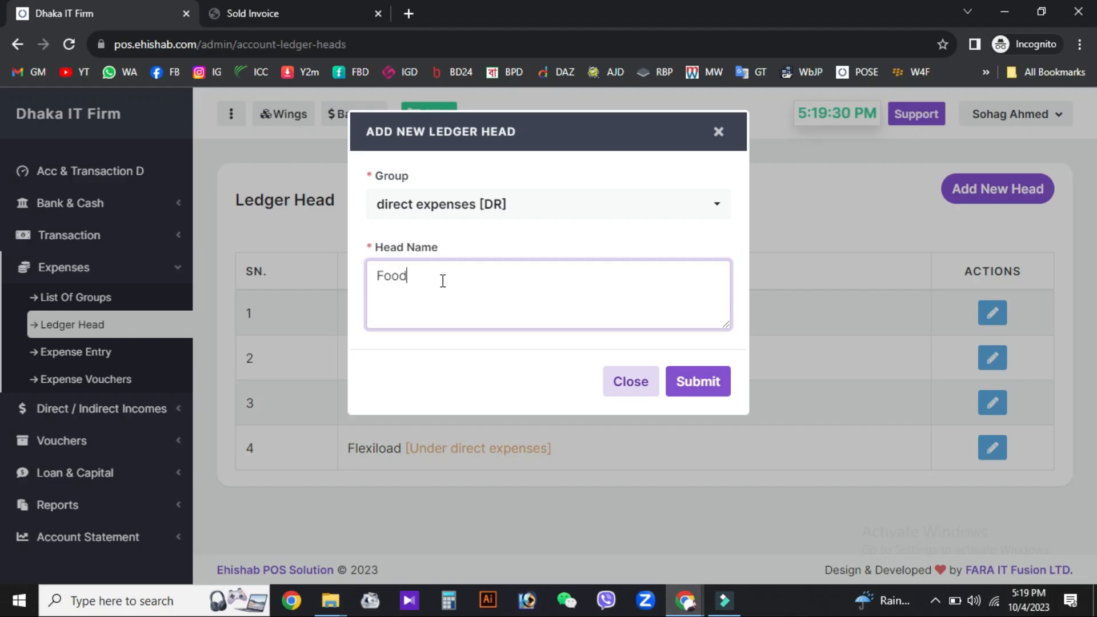
{"action": "left_click", "coordinate": [698, 382]}
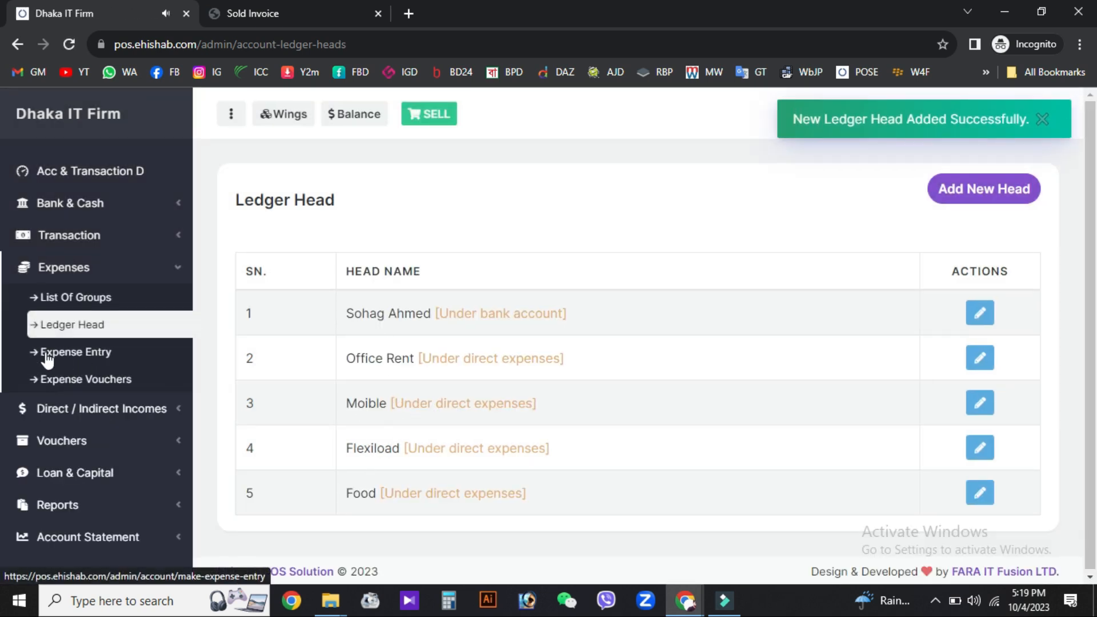
Step: Start a new expense entry paid by Cash and check the cash and bank balance statement
{"action": "left_click", "coordinate": [74, 352]}
{"action": "left_click", "coordinate": [521, 216]}
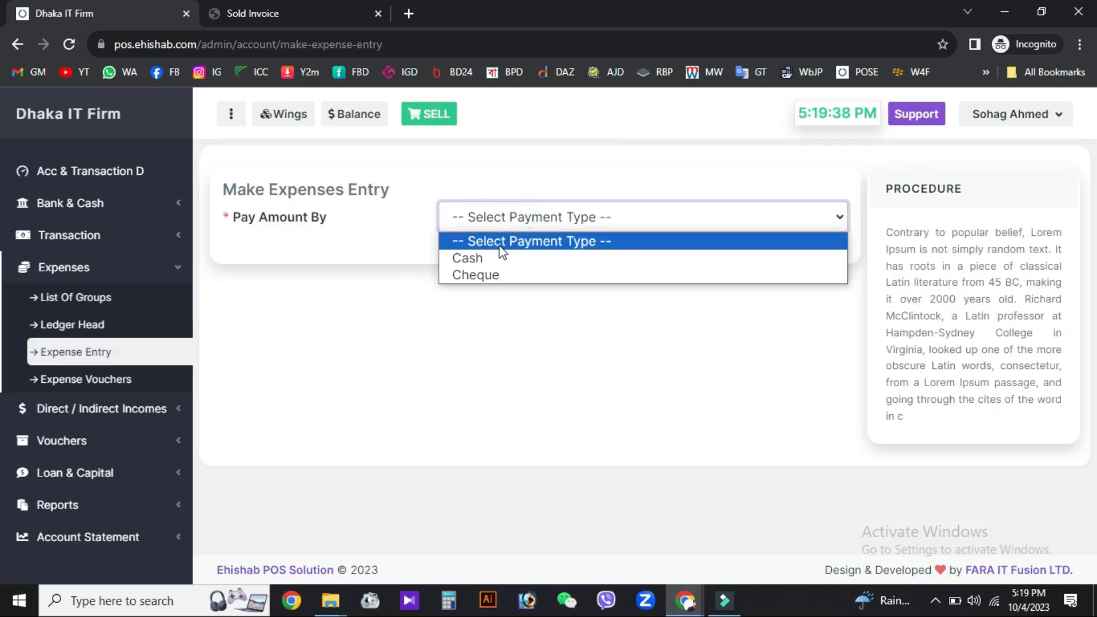
{"action": "left_click", "coordinate": [479, 255]}
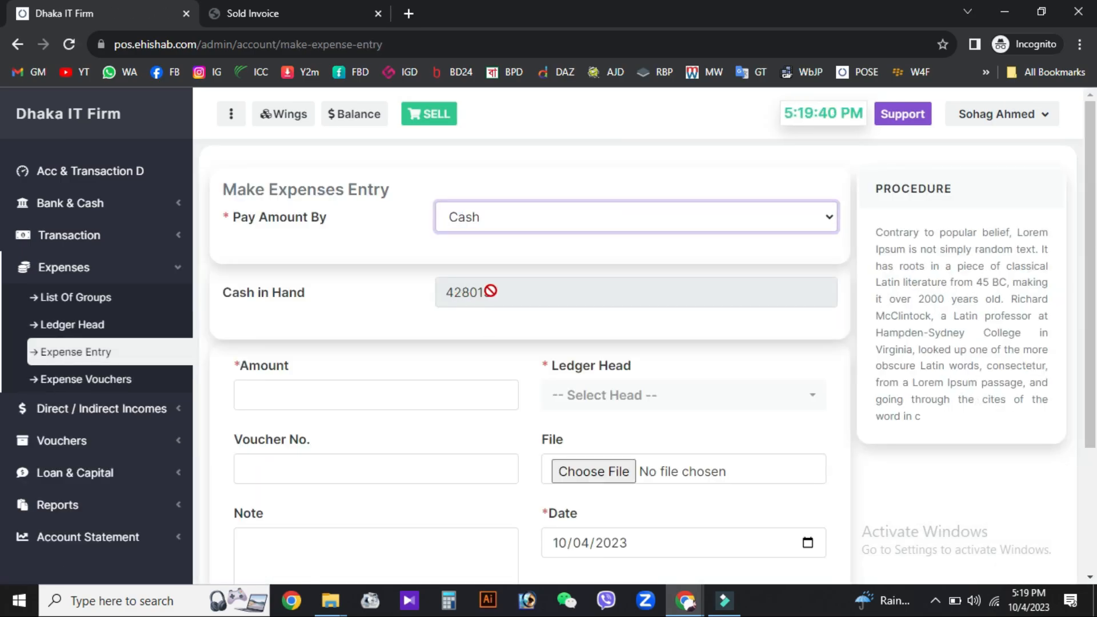
{"action": "left_click", "coordinate": [350, 112]}
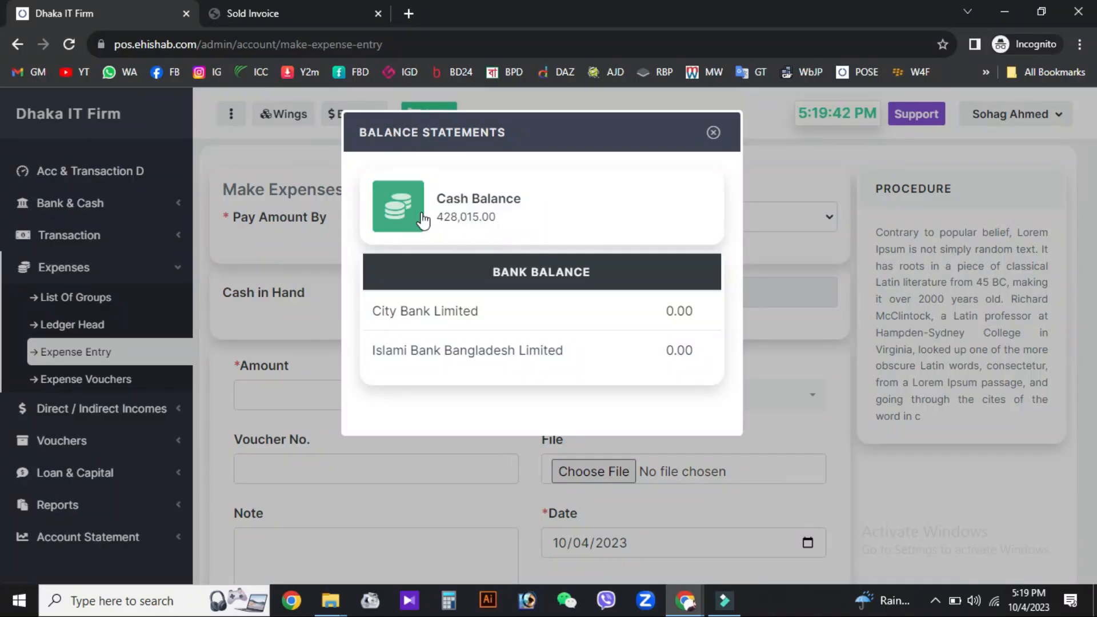
{"action": "left_click", "coordinate": [723, 132]}
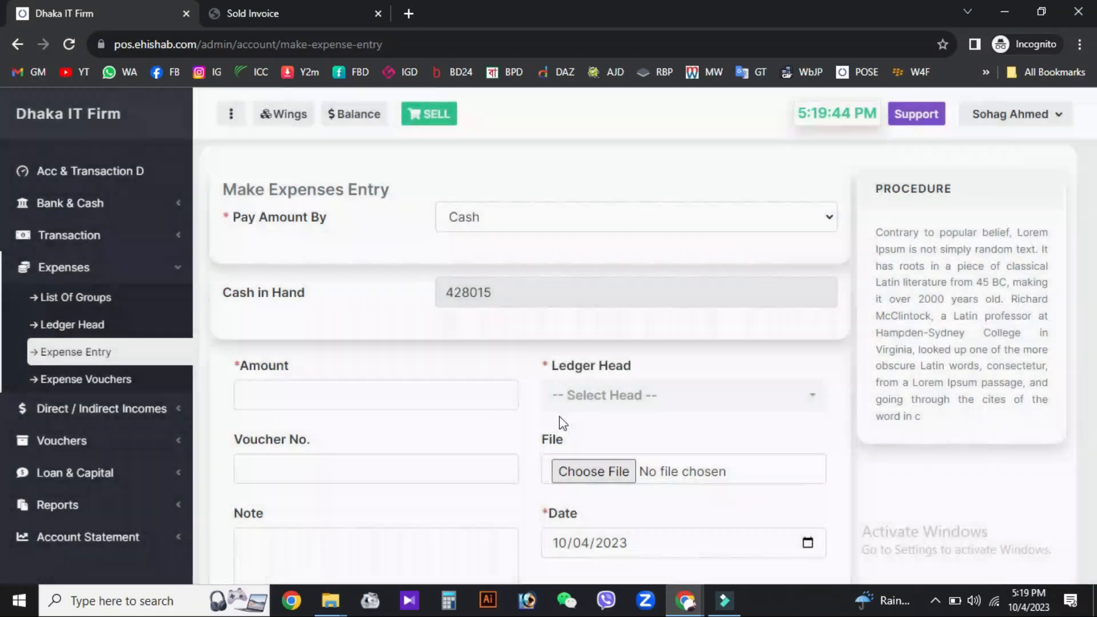
Step: Set the expense amount to 500 and choose Food [direct expenses] as its ledger head
{"action": "left_click", "coordinate": [297, 390]}
{"action": "type", "text": "500"}
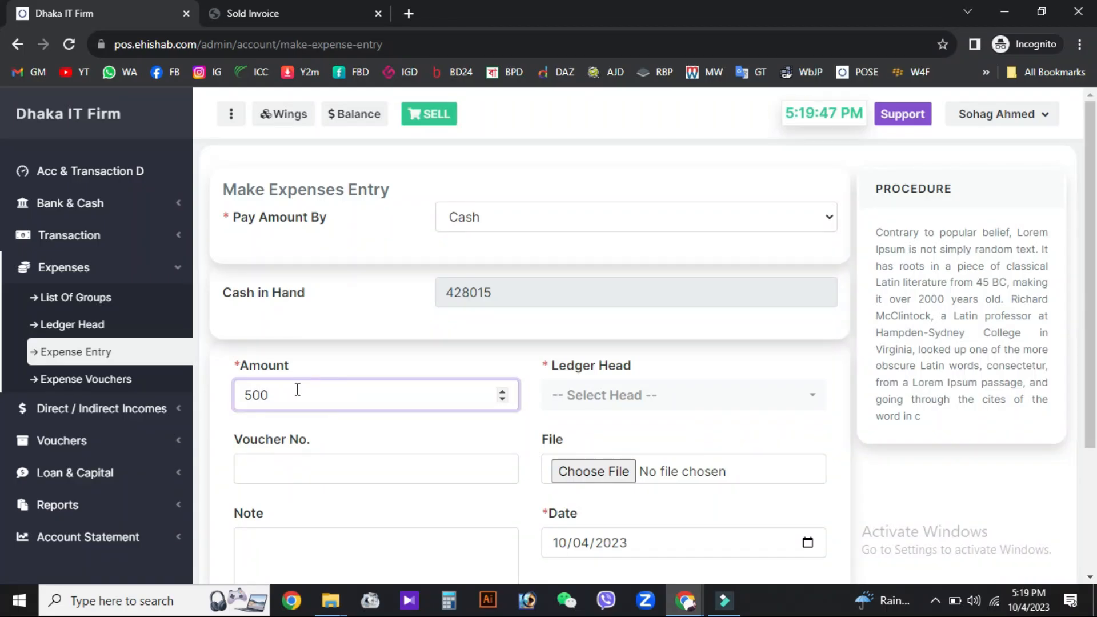
{"action": "left_click", "coordinate": [636, 394]}
{"action": "left_click", "coordinate": [619, 355]}
Step: Enter voucher number 12 and a note with the person's name followed by "Food bill Dhaka To Cox", and submit the expense
{"action": "scroll", "coordinate": [371, 371], "scroll_direction": "down", "scroll_amount": 3}
{"action": "left_click", "coordinate": [322, 316]}
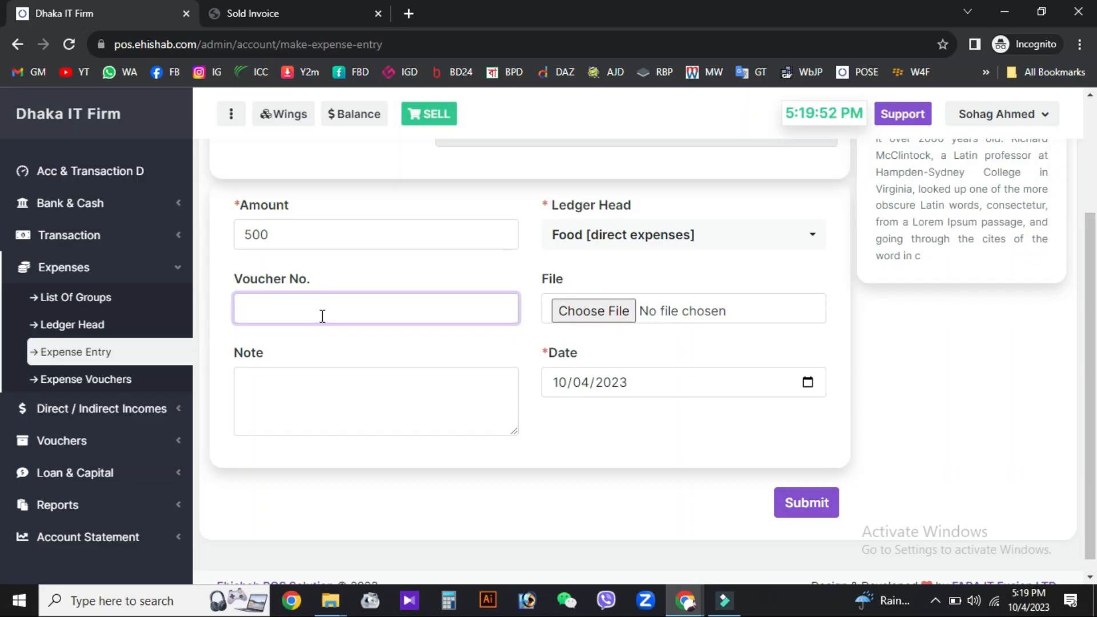
{"action": "left_click", "coordinate": [313, 411]}
{"action": "type", "text": "Abul"}
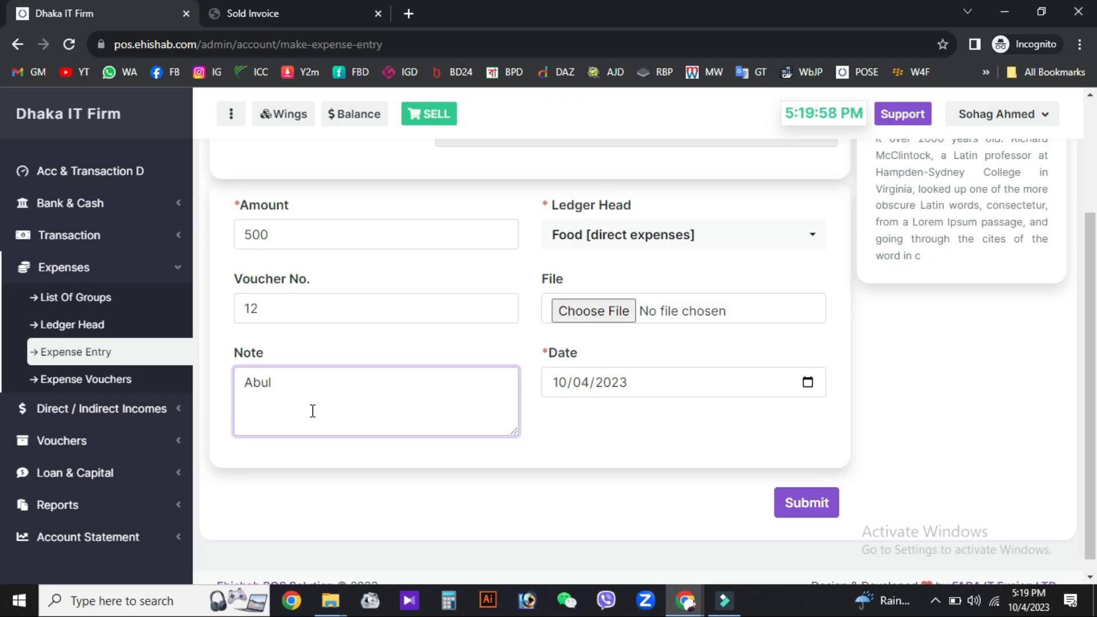
{"action": "type", "text": " Food bill Dhaka To Cox"}
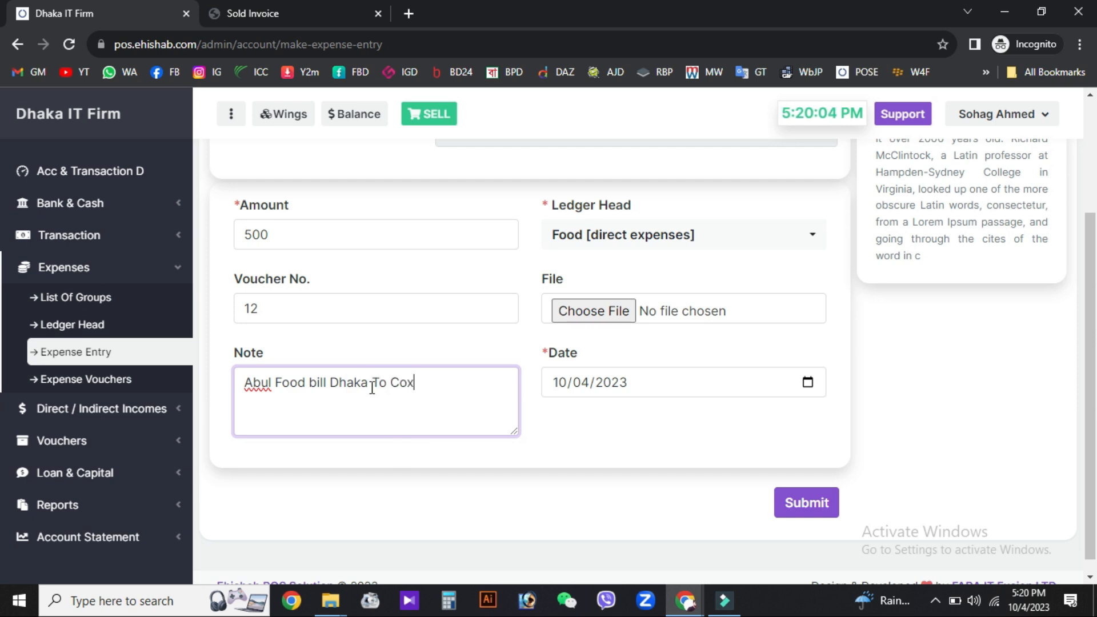
{"action": "left_click", "coordinate": [798, 506]}
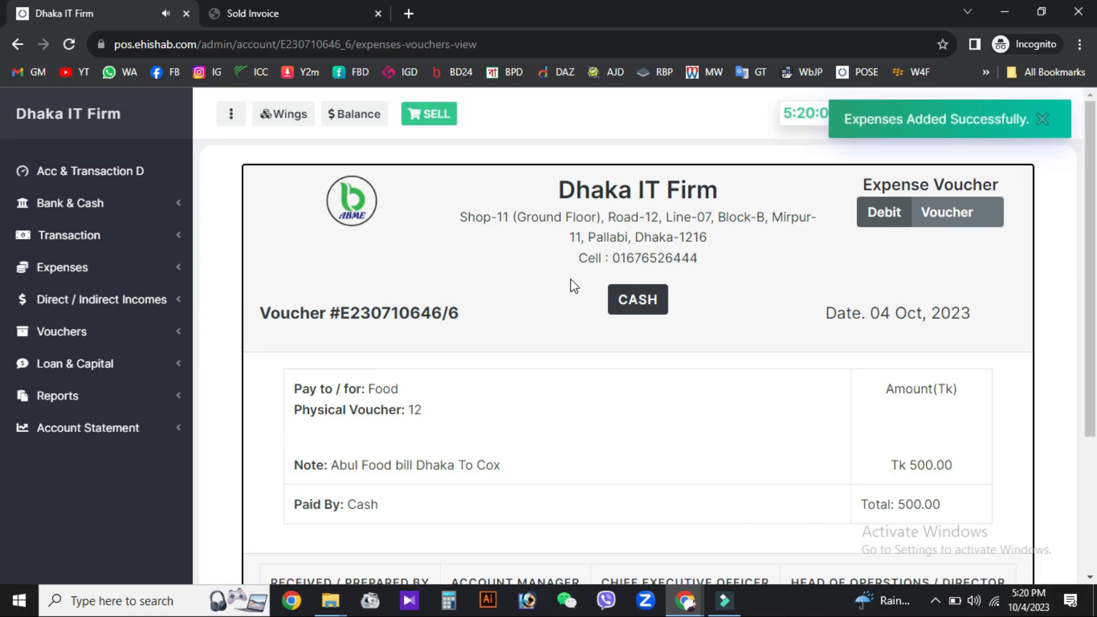
Step: Review the expense voucher's number, payee, physical voucher, note and signature section
{"action": "scroll", "coordinate": [285, 330], "scroll_direction": "down", "scroll_amount": 2}
{"action": "left_click_drag", "start_coordinate": [483, 226], "coordinate": [319, 230]}
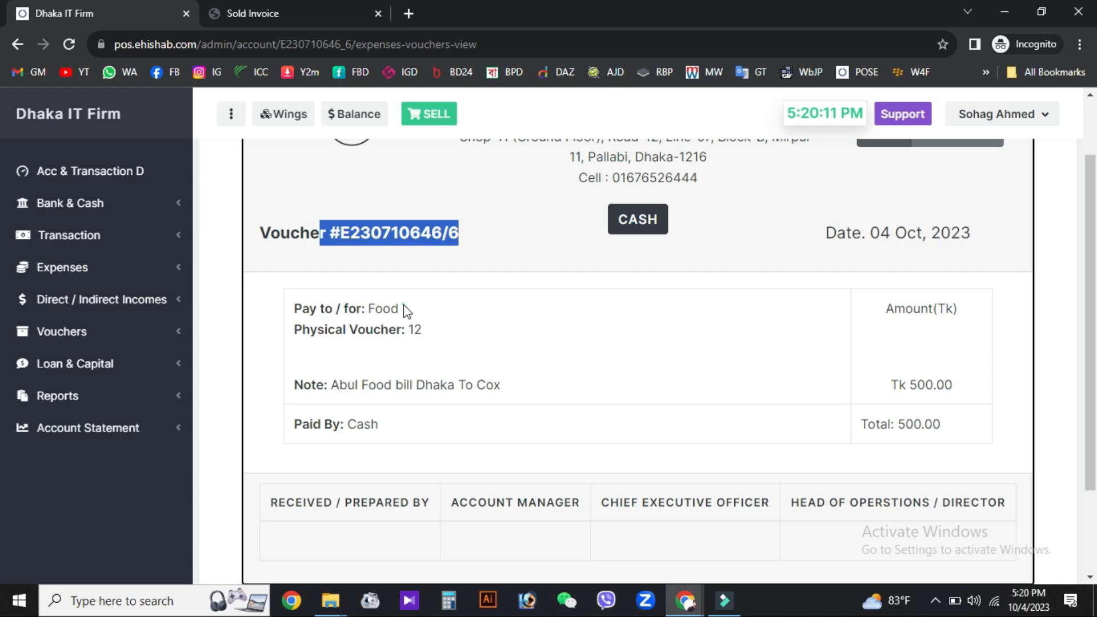
{"action": "left_click_drag", "start_coordinate": [403, 305], "coordinate": [297, 300]}
{"action": "left_click_drag", "start_coordinate": [457, 328], "coordinate": [353, 335]}
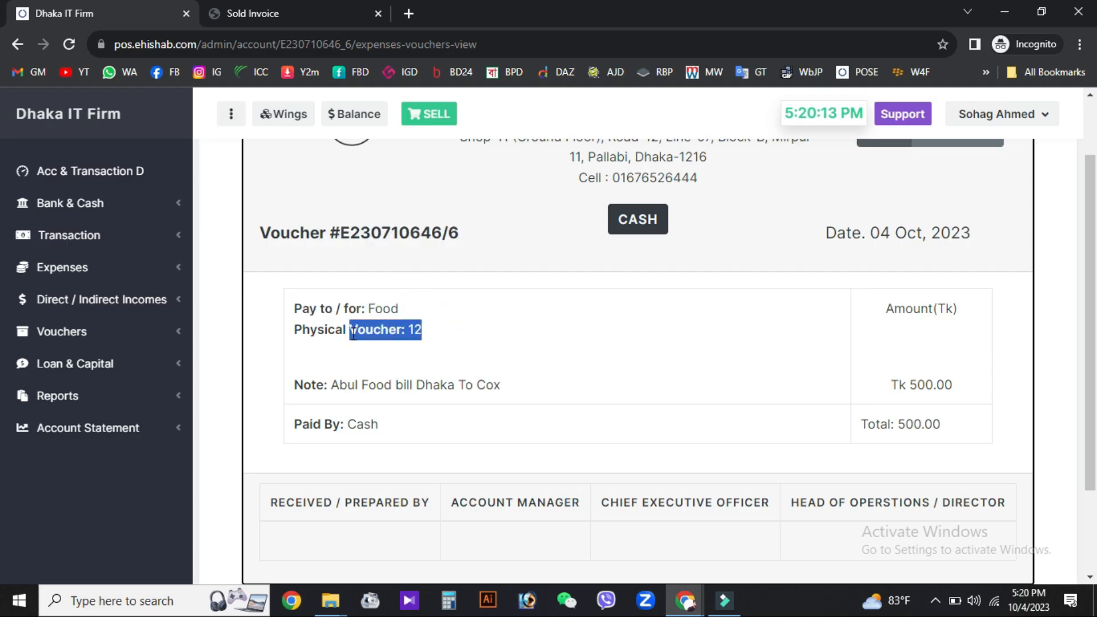
{"action": "scroll", "coordinate": [950, 356], "scroll_direction": "down", "scroll_amount": 2}
{"action": "left_click", "coordinate": [381, 392]}
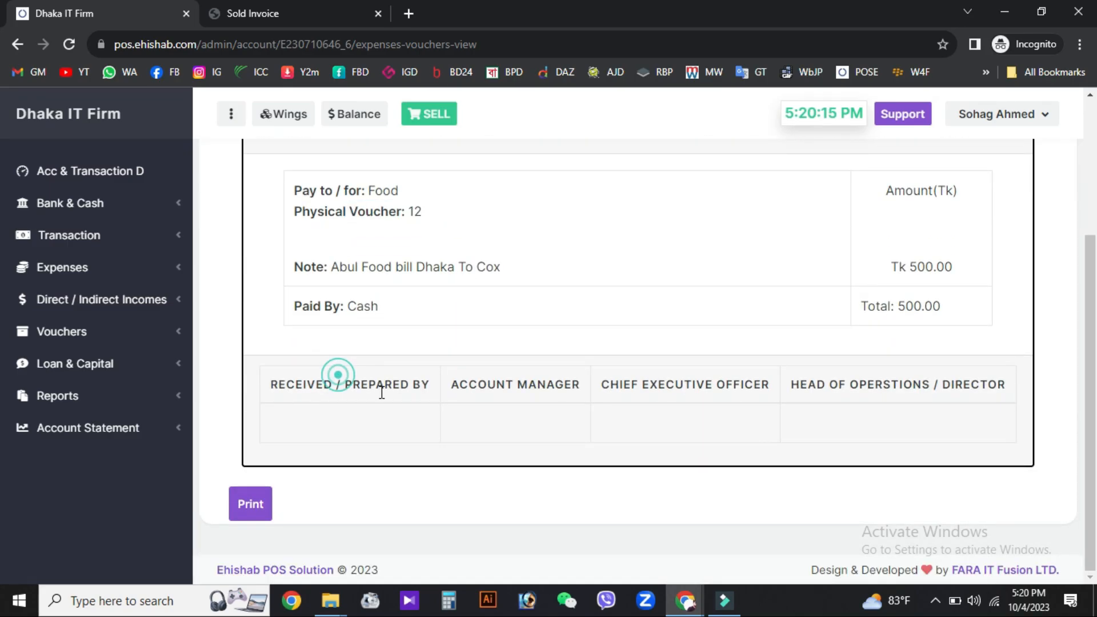
{"action": "scroll", "coordinate": [537, 312], "scroll_direction": "up", "scroll_amount": 3}
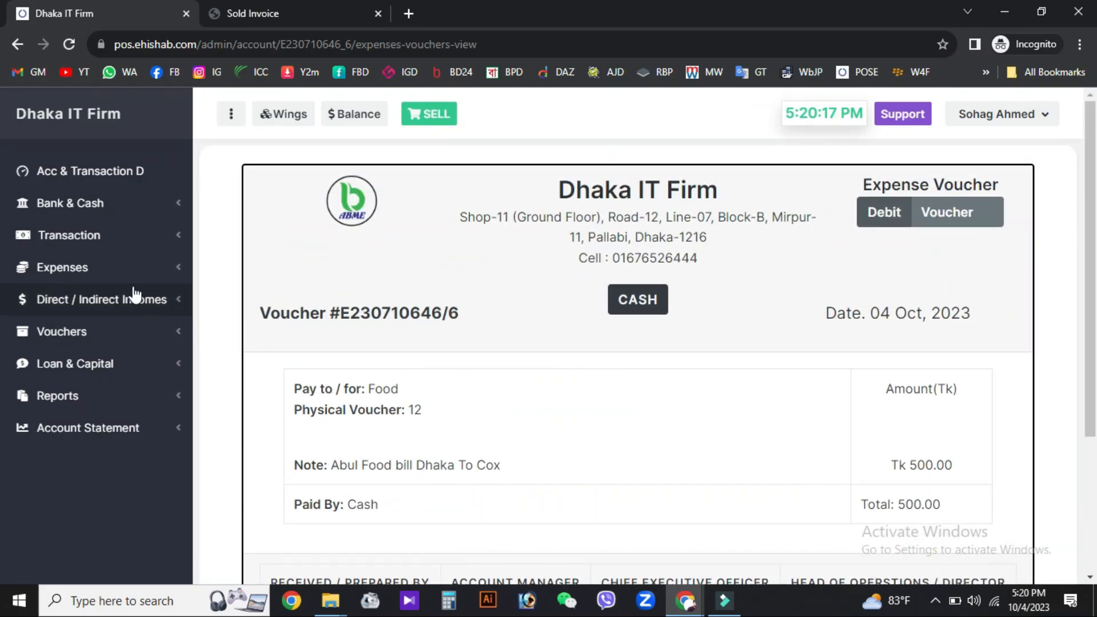
Step: Open the direct / indirect income form, set the amount to be added by Cash, and view the available ledger heads
{"action": "left_click", "coordinate": [117, 267]}
{"action": "left_click", "coordinate": [136, 419]}
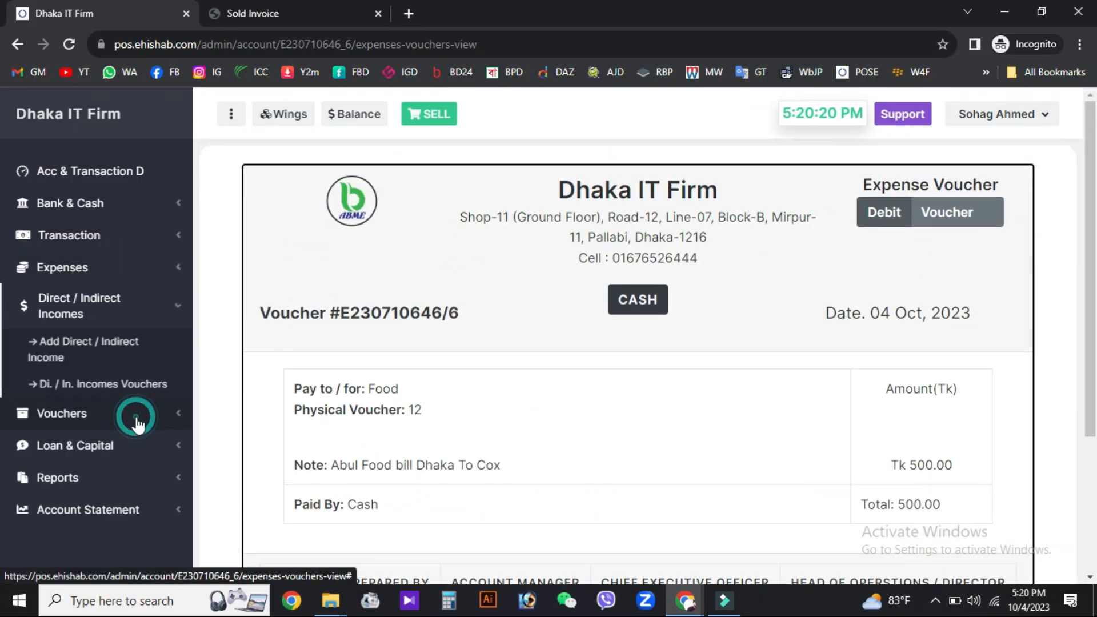
{"action": "left_click", "coordinate": [117, 364]}
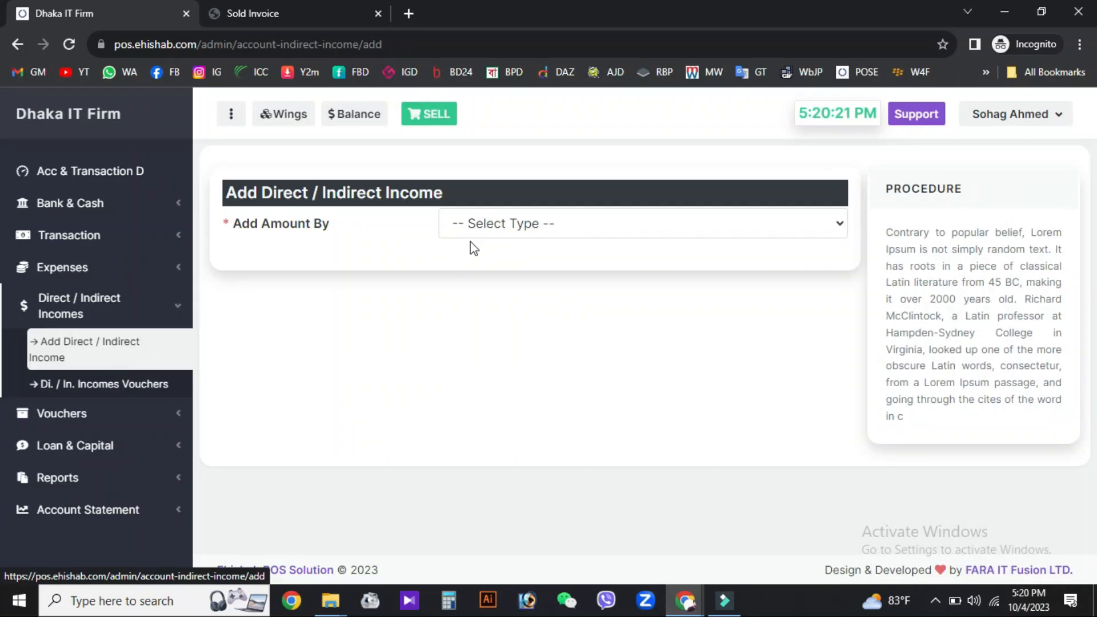
{"action": "left_click", "coordinate": [472, 223]}
{"action": "left_click", "coordinate": [483, 263]}
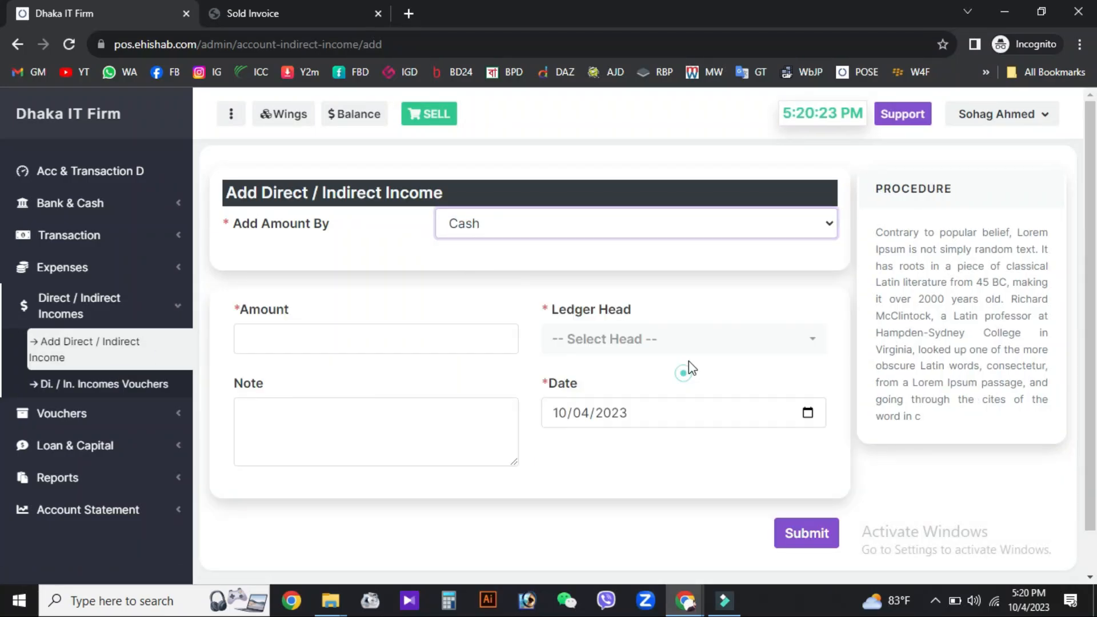
{"action": "left_click", "coordinate": [686, 340]}
{"action": "left_click", "coordinate": [63, 410]}
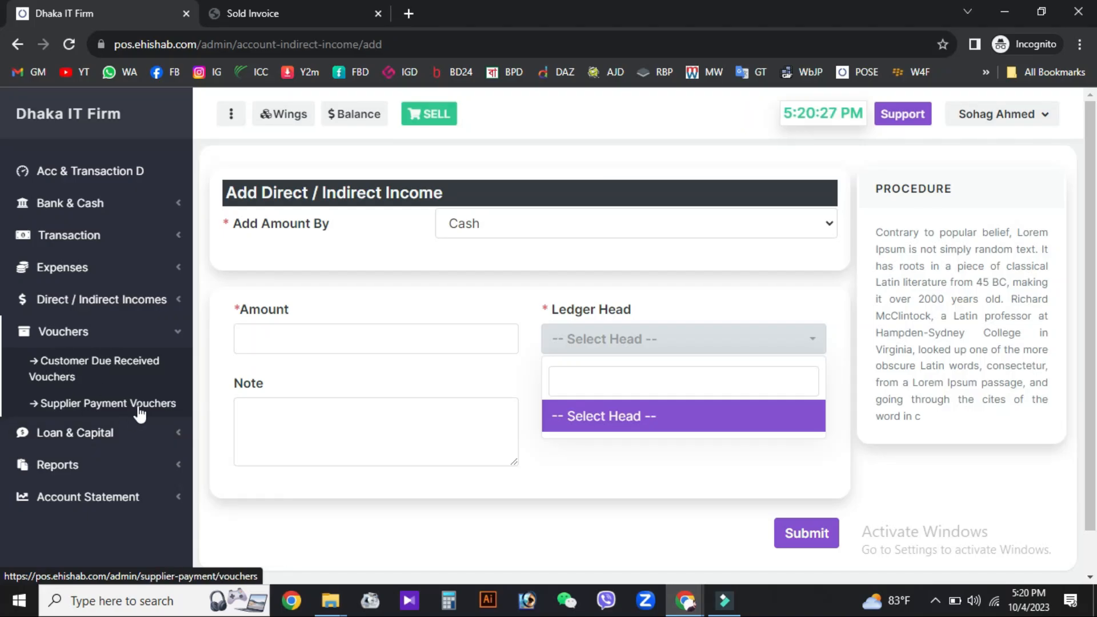
Step: Open the loan persons list, examine the existing lender's record, and view the form for adding a new person
{"action": "left_click", "coordinate": [117, 433]}
{"action": "scroll", "coordinate": [98, 434], "scroll_direction": "down", "scroll_amount": 1}
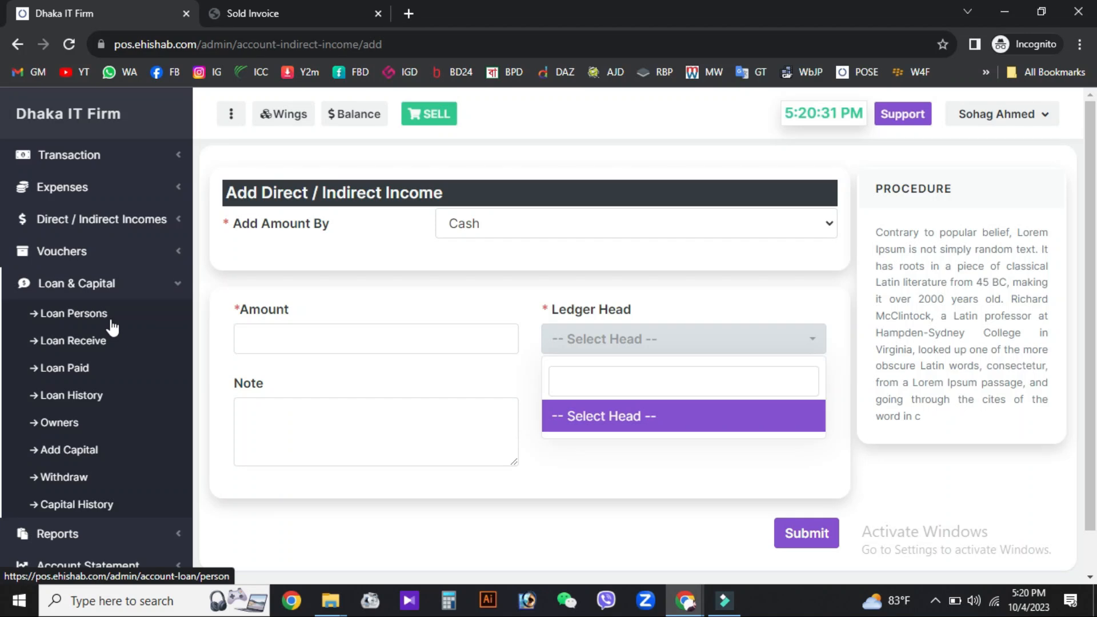
{"action": "left_click", "coordinate": [99, 320]}
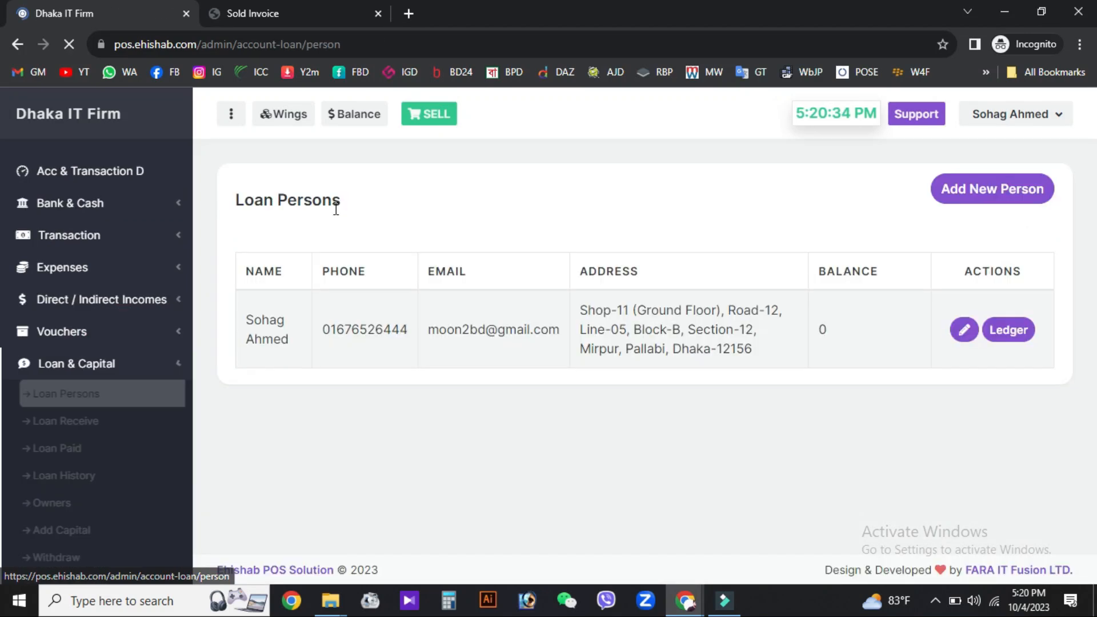
{"action": "left_click_drag", "start_coordinate": [244, 323], "coordinate": [284, 336]}
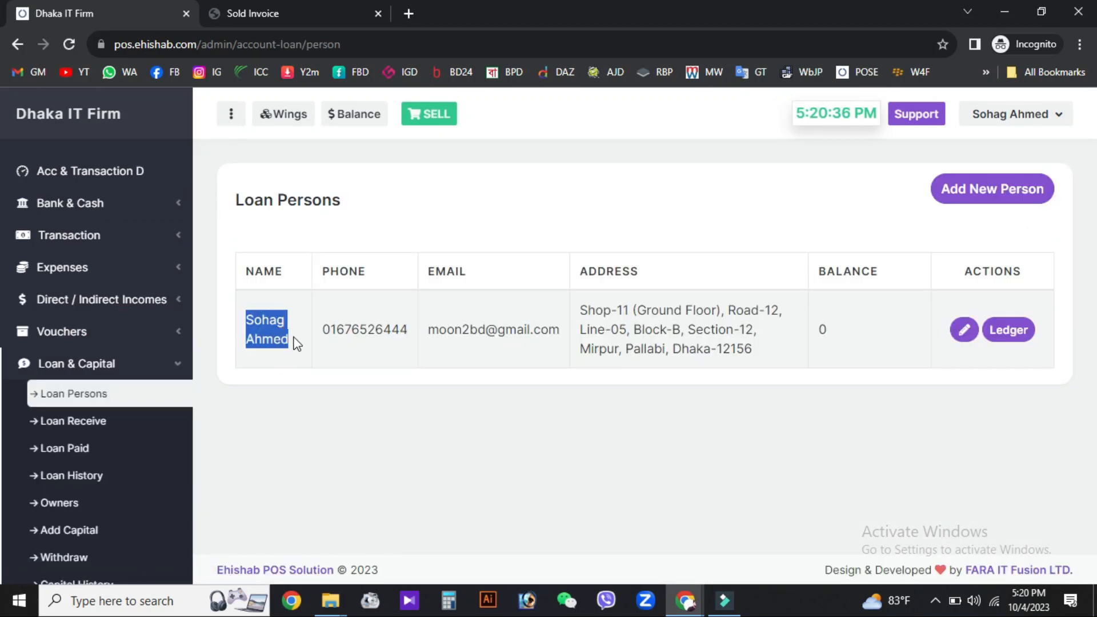
{"action": "left_click", "coordinate": [343, 340]}
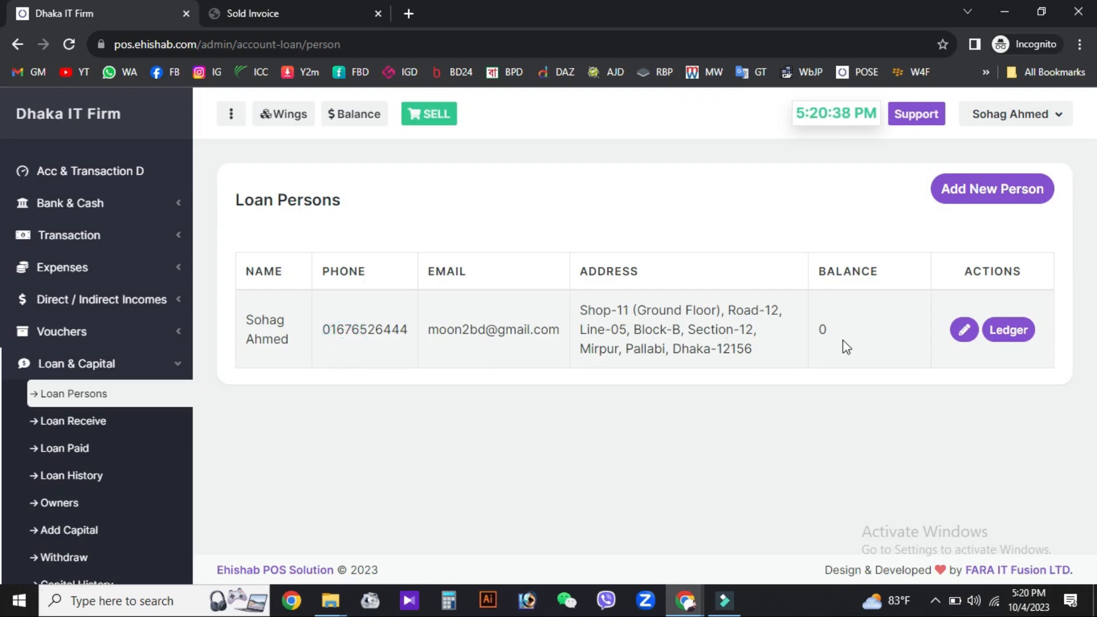
{"action": "left_click", "coordinate": [965, 188]}
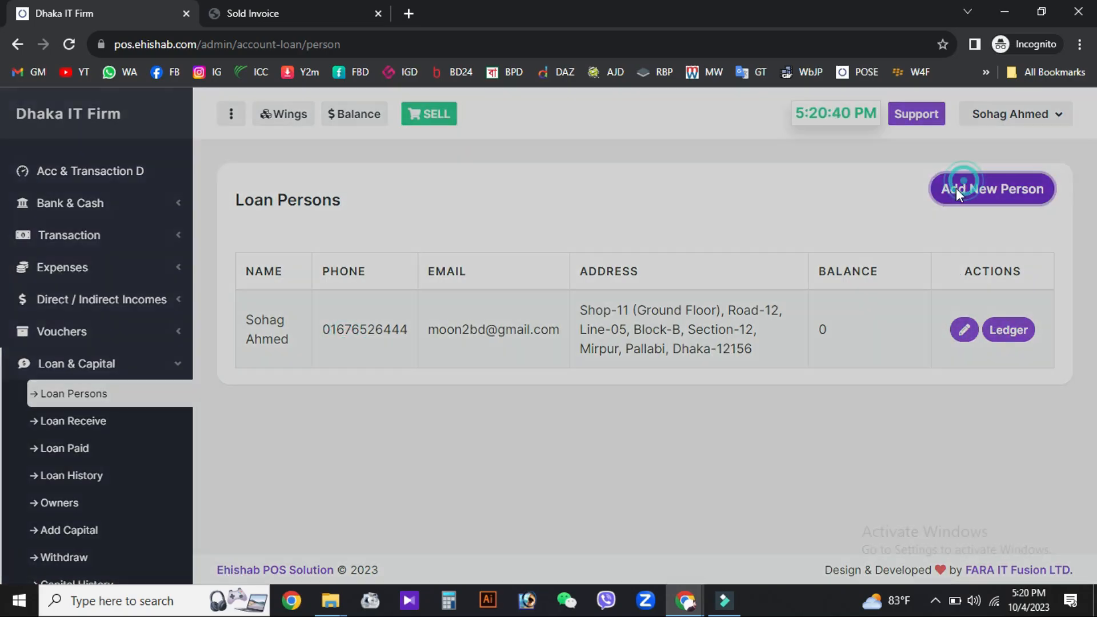
{"action": "left_click", "coordinate": [716, 128]}
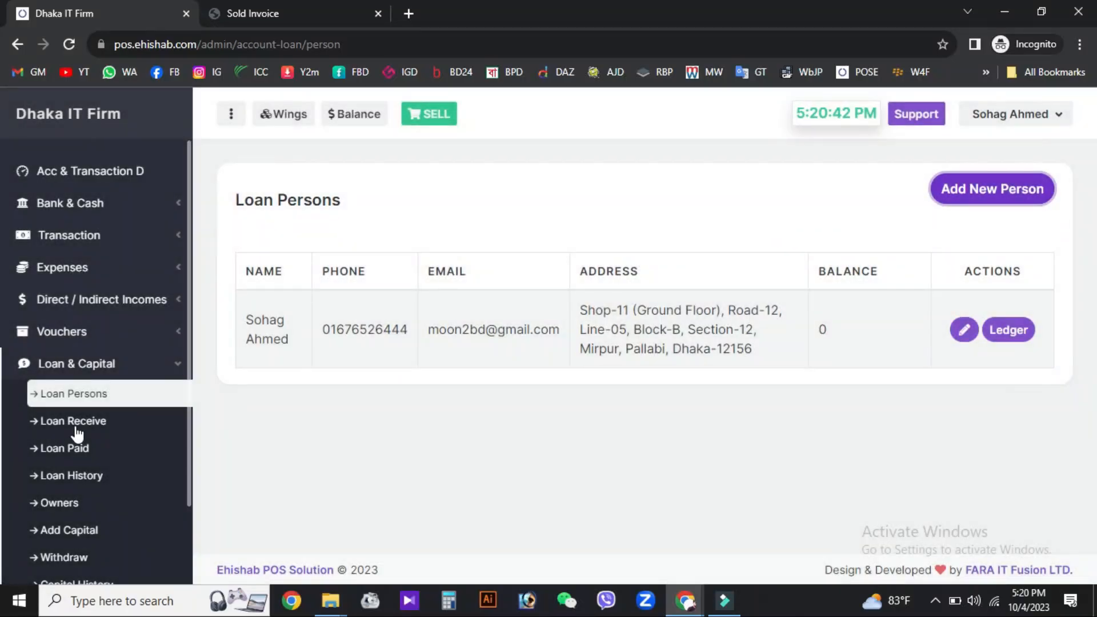
Step: Start a loan receipt from the existing lender found by searching "s", with Cash as the payment type
{"action": "left_click", "coordinate": [80, 420]}
{"action": "left_click", "coordinate": [571, 183]}
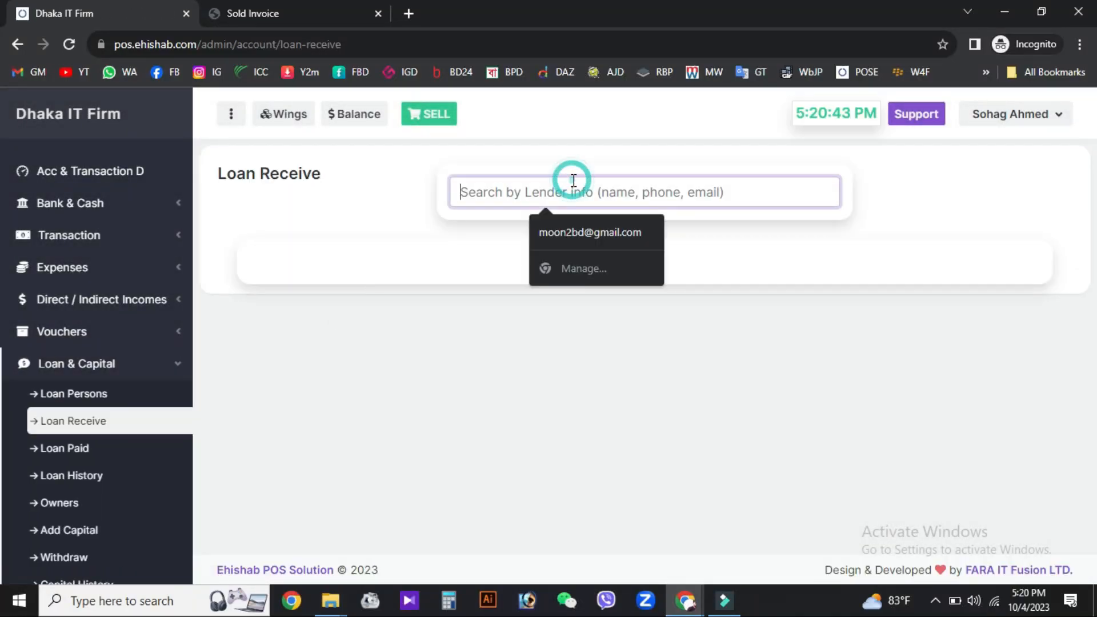
{"action": "type", "text": "s"}
{"action": "left_click", "coordinate": [1019, 279]}
{"action": "left_click", "coordinate": [600, 211]}
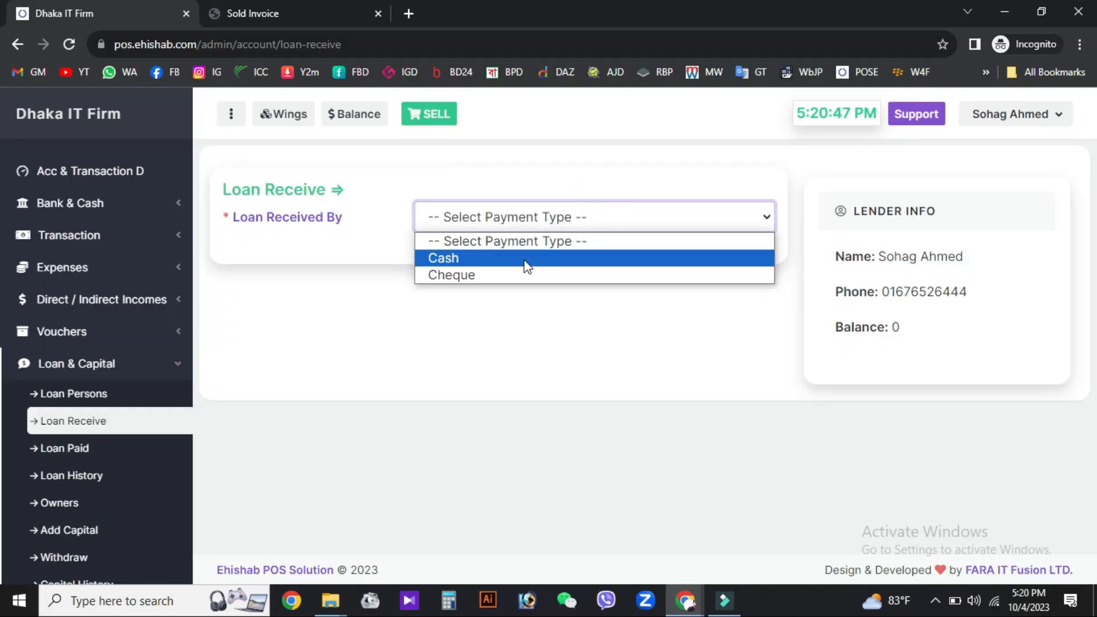
{"action": "left_click", "coordinate": [526, 264]}
Step: Enter a received loan amount of 50000 with the note "business purpose tile RFL" and submit the loan receipt
{"action": "left_click", "coordinate": [450, 291]}
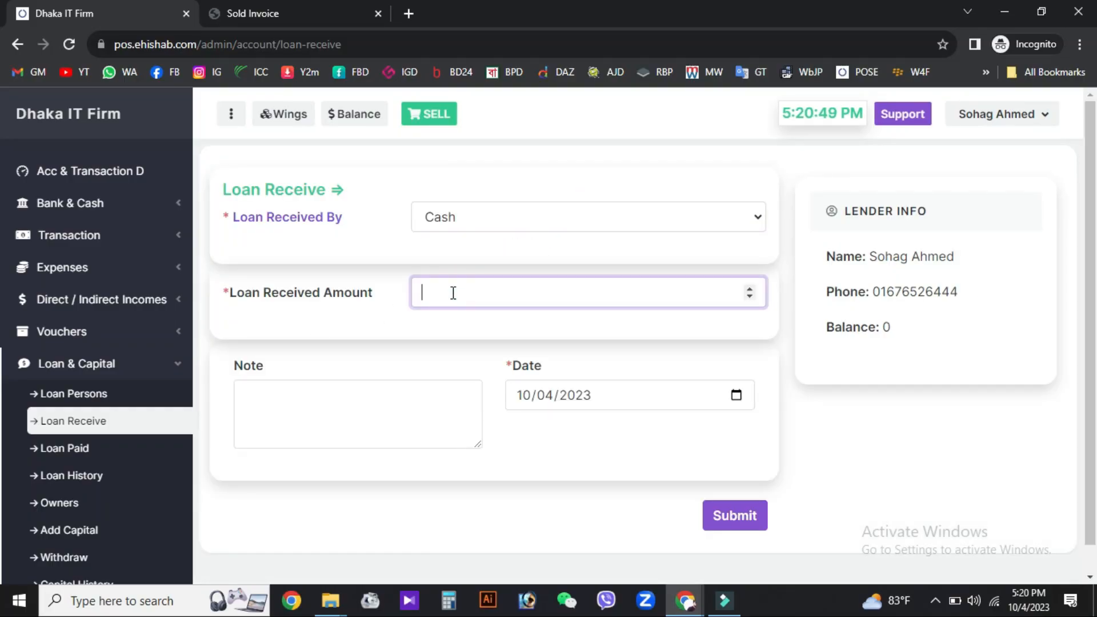
{"action": "type", "text": "50000"}
{"action": "left_click", "coordinate": [420, 429]}
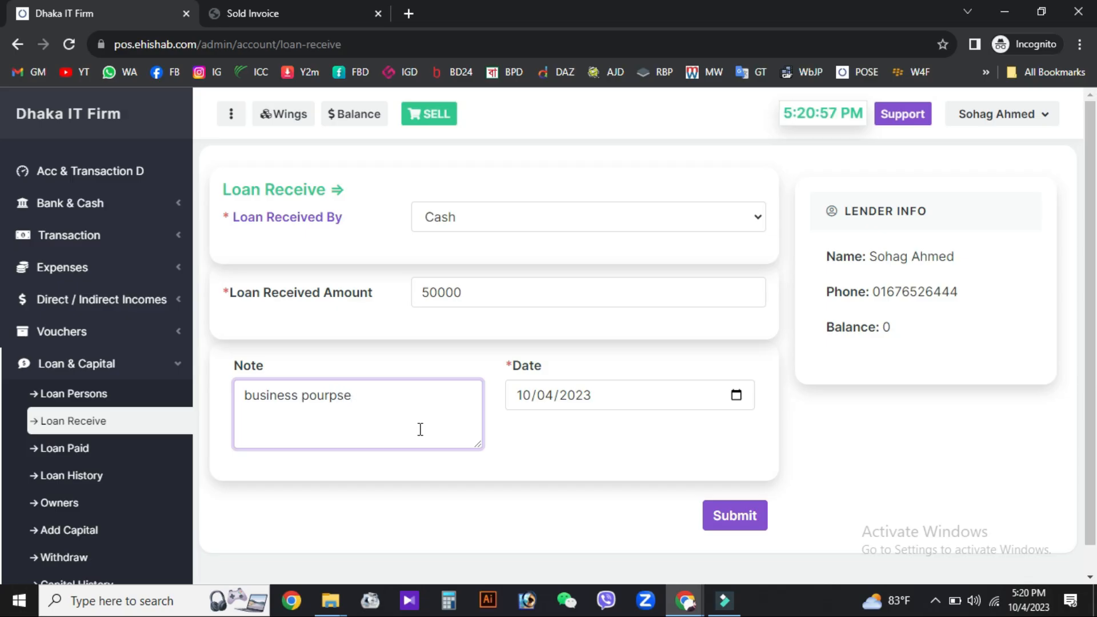
{"action": "right_click", "coordinate": [352, 398]}
{"action": "left_click", "coordinate": [402, 192]}
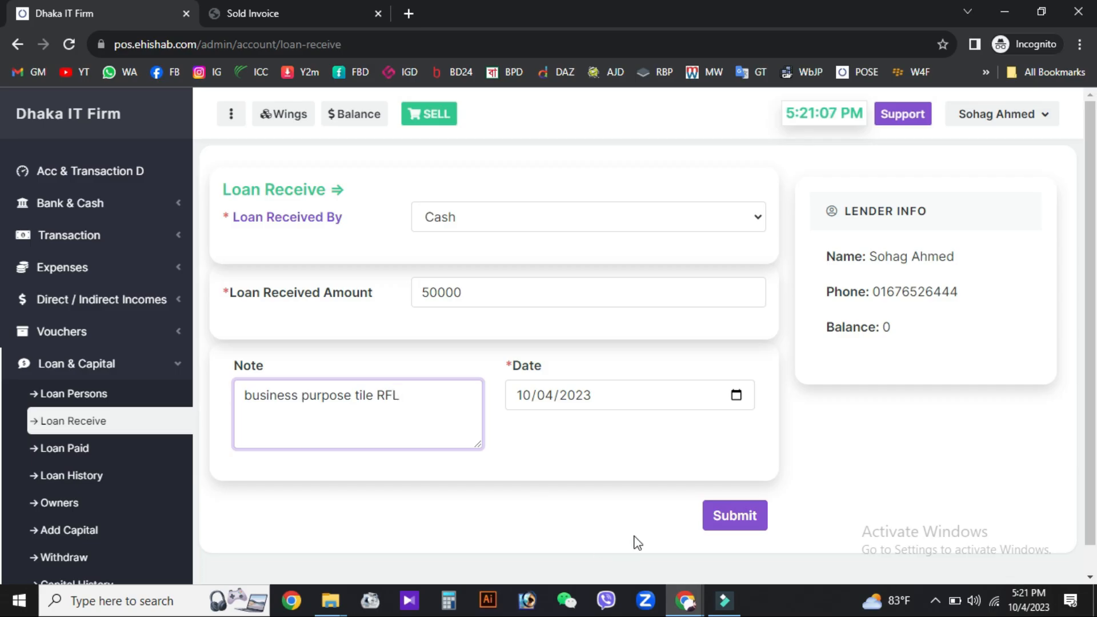
{"action": "left_click", "coordinate": [724, 523]}
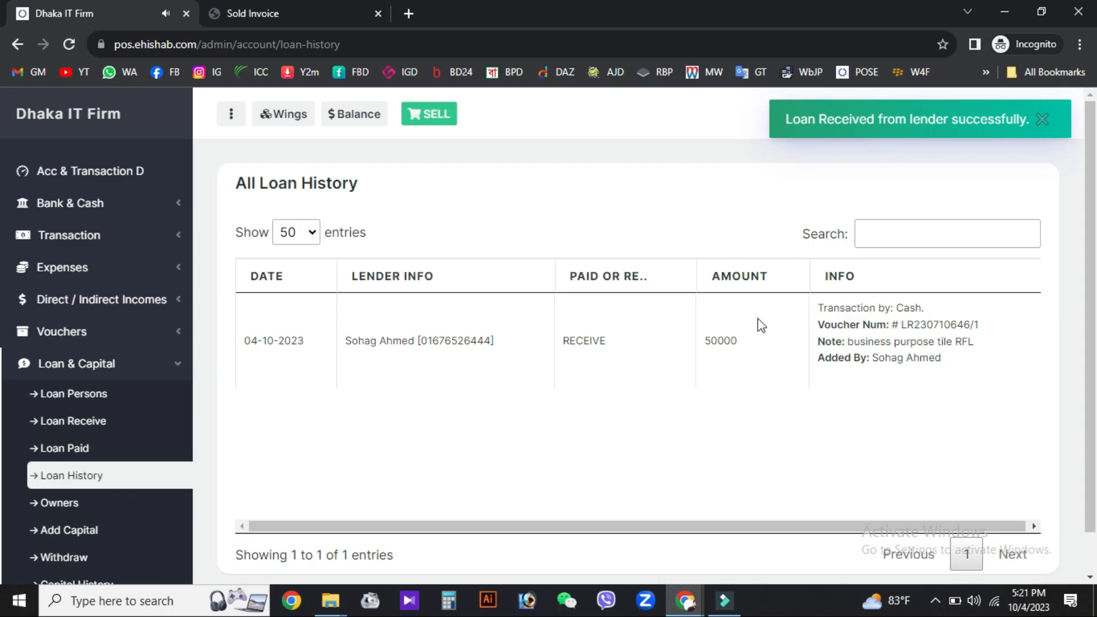
Step: Examine the received loan's date, lender, type, amount and voucher details in the loan history, and view the business owners list
{"action": "left_click_drag", "start_coordinate": [809, 307], "coordinate": [871, 358]}
{"action": "left_click", "coordinate": [87, 472]}
{"action": "left_click_drag", "start_coordinate": [244, 342], "coordinate": [304, 341]}
{"action": "left_click_drag", "start_coordinate": [373, 341], "coordinate": [464, 341]}
{"action": "left_click_drag", "start_coordinate": [576, 341], "coordinate": [605, 341]}
{"action": "left_click_drag", "start_coordinate": [958, 373], "coordinate": [834, 309]}
{"action": "left_click", "coordinate": [64, 506]}
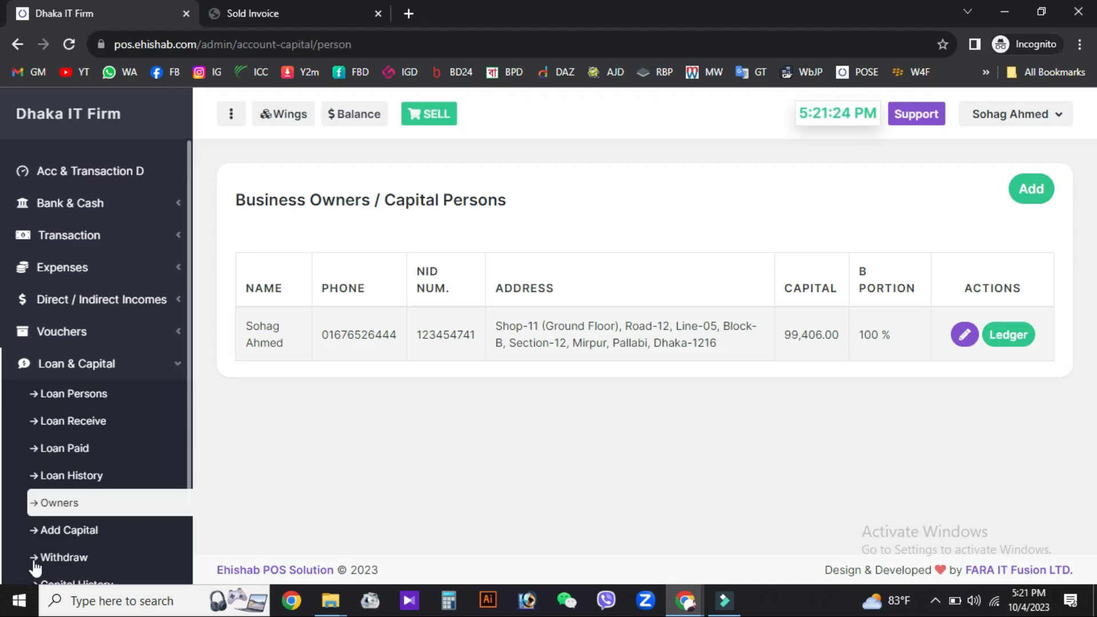
Step: Start a new capital entry received by Cash with a capital received amount of 100000
{"action": "left_click", "coordinate": [77, 519]}
{"action": "left_click", "coordinate": [536, 223]}
{"action": "left_click", "coordinate": [516, 254]}
{"action": "left_click", "coordinate": [528, 216]}
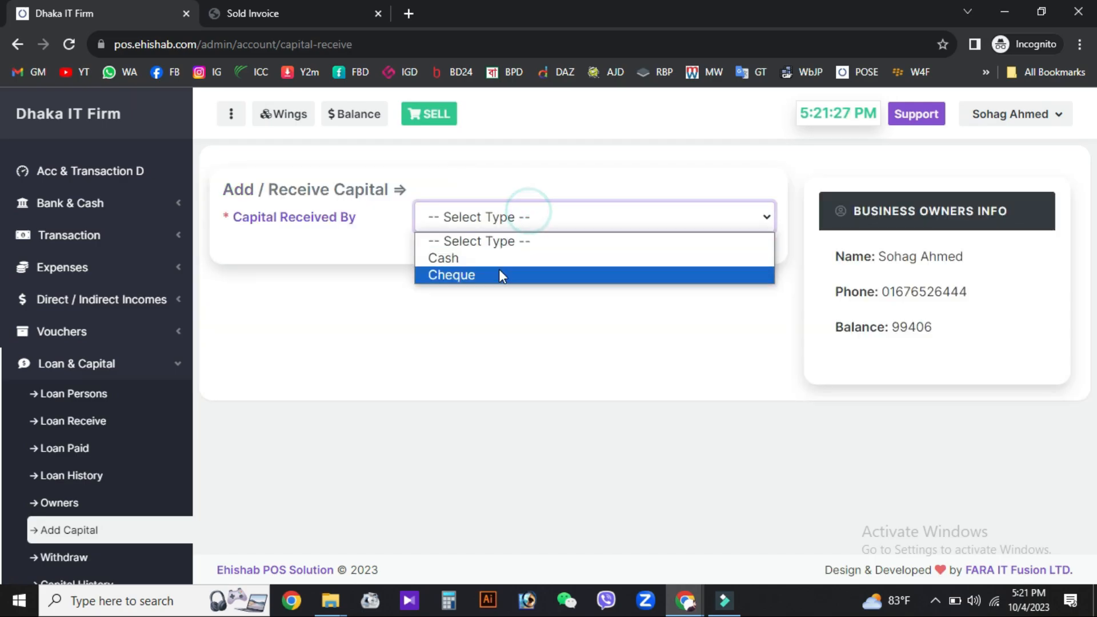
{"action": "left_click", "coordinate": [499, 260]}
{"action": "left_click", "coordinate": [468, 280]}
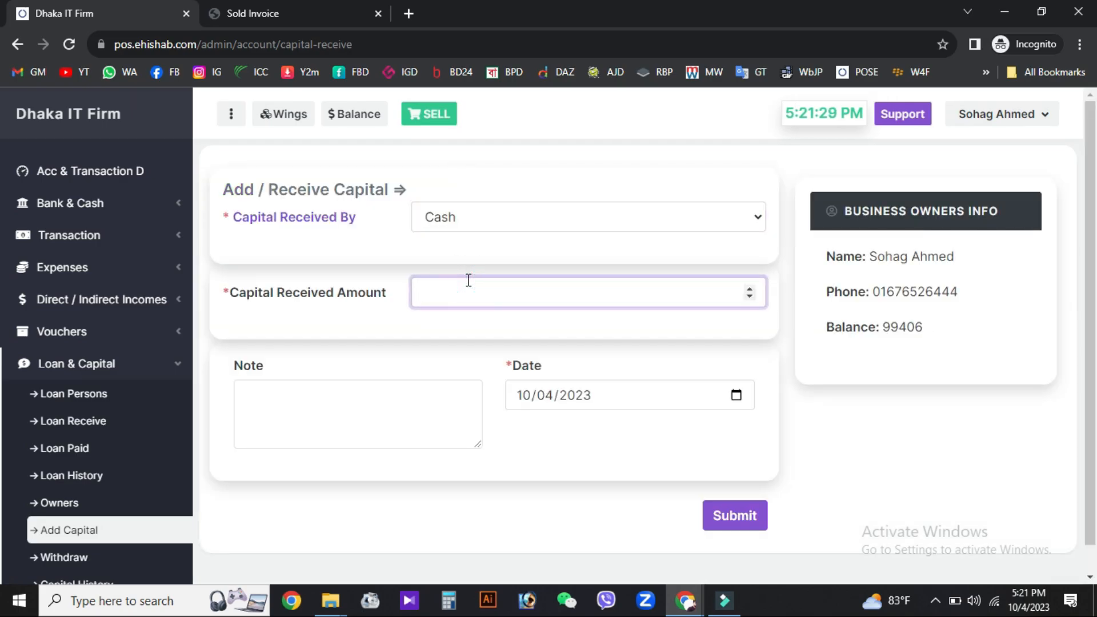
{"action": "type", "text": "100000"}
{"action": "left_click", "coordinate": [631, 402]}
Step: Add the note "product purpose Boss" with corrected spelling and submit the capital entry
{"action": "left_click", "coordinate": [264, 440]}
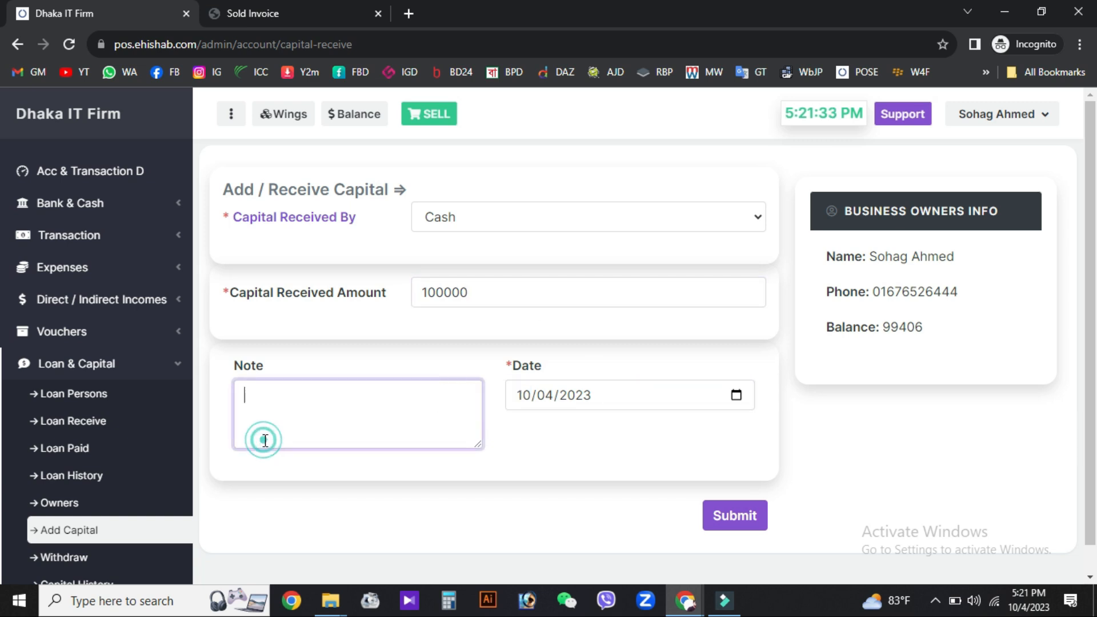
{"action": "type", "text": "poduct pourpos"}
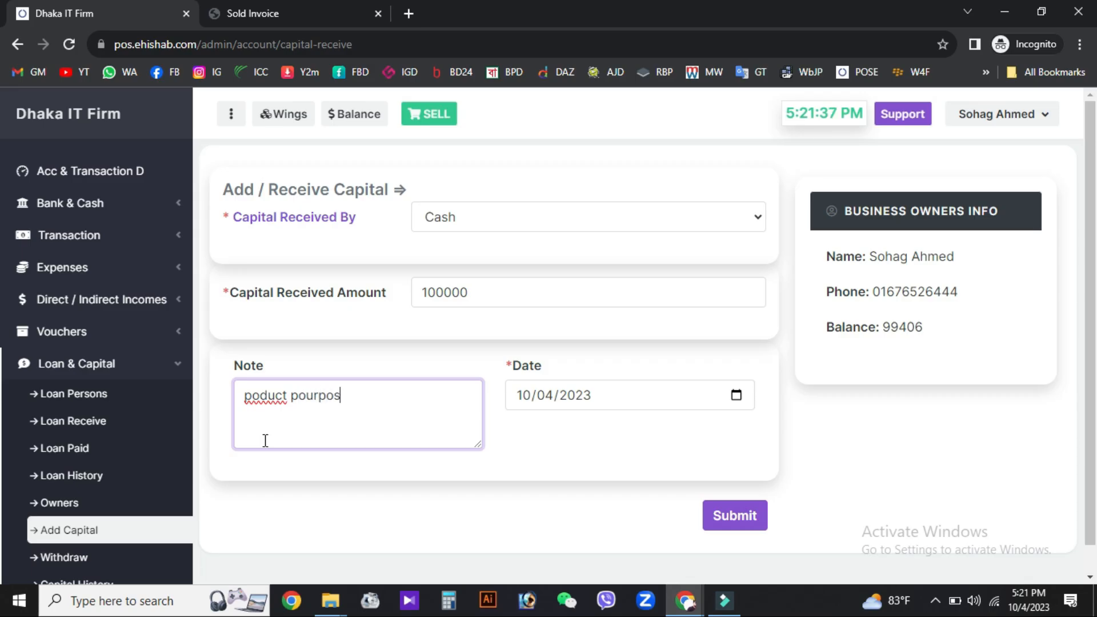
{"action": "right_click", "coordinate": [270, 398]}
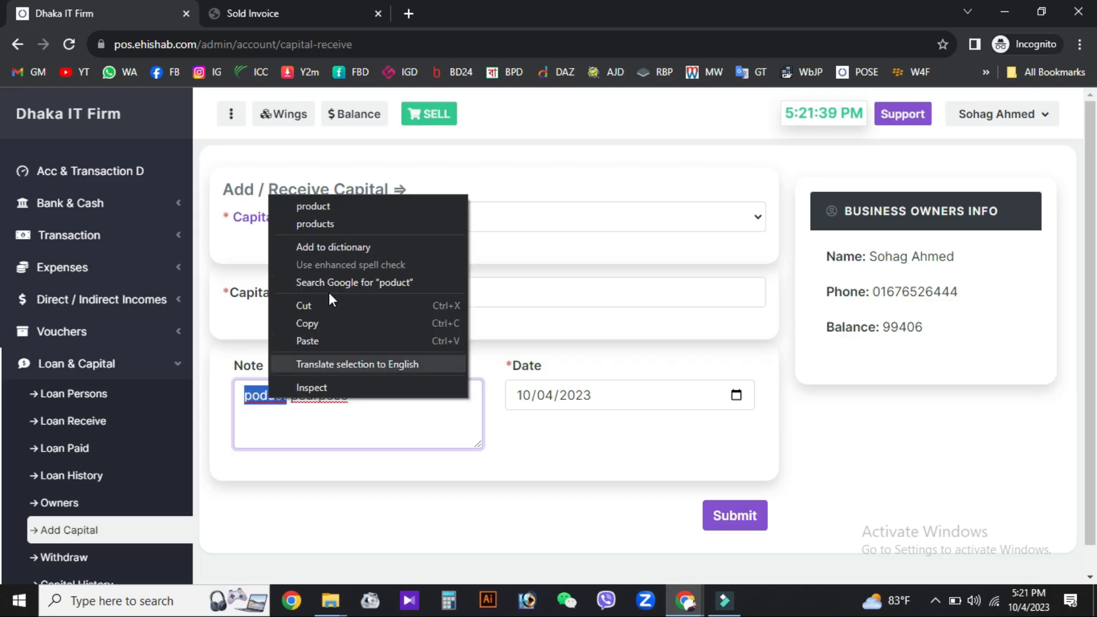
{"action": "left_click", "coordinate": [319, 204]}
{"action": "right_click", "coordinate": [329, 412]}
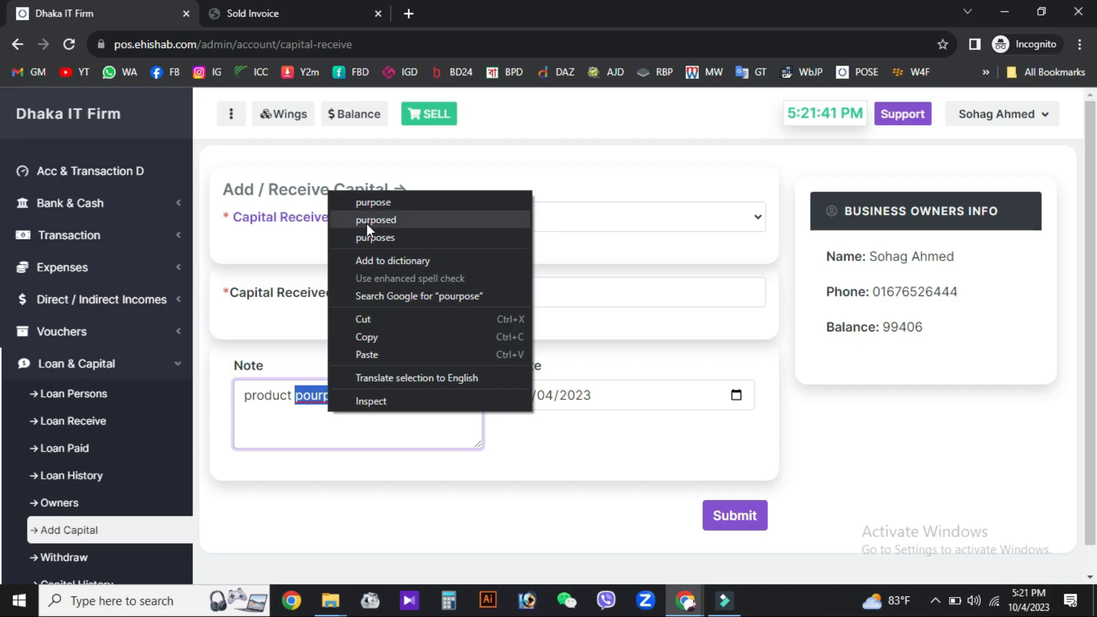
{"action": "left_click", "coordinate": [363, 202]}
{"action": "left_click", "coordinate": [389, 406]}
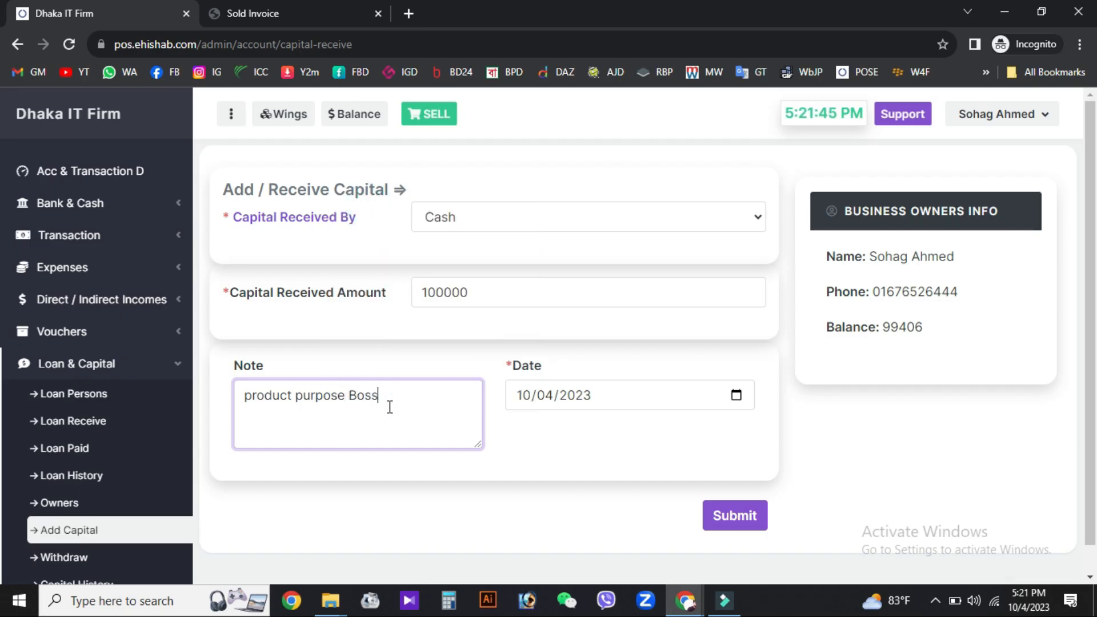
{"action": "left_click", "coordinate": [755, 522]}
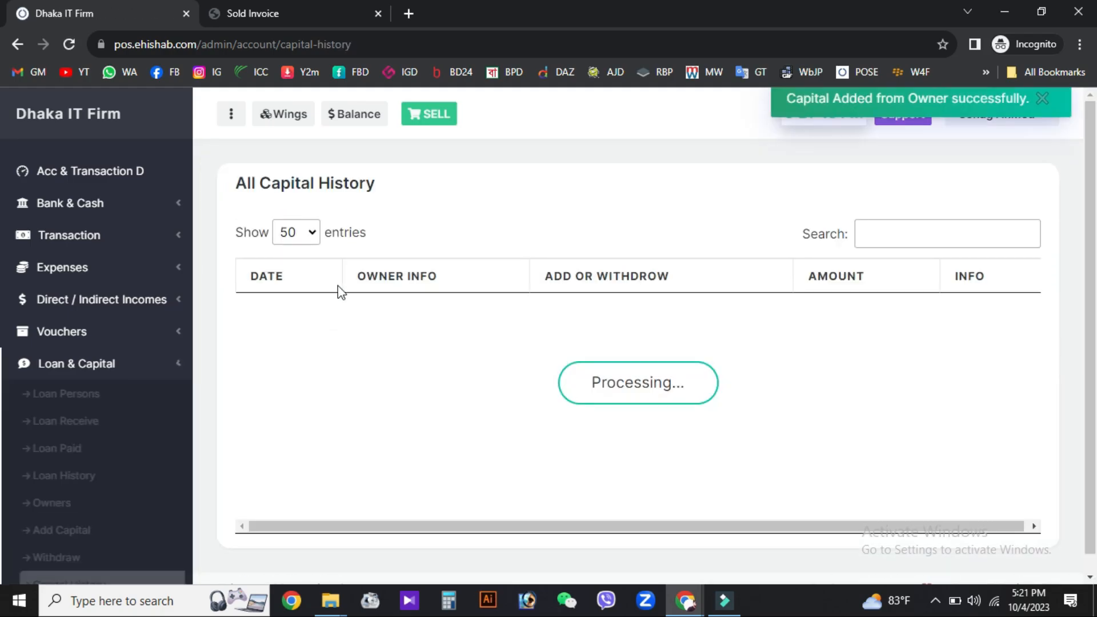
Step: Open the customers report and look through the list of all customers
{"action": "scroll", "coordinate": [156, 429], "scroll_direction": "down", "scroll_amount": 2}
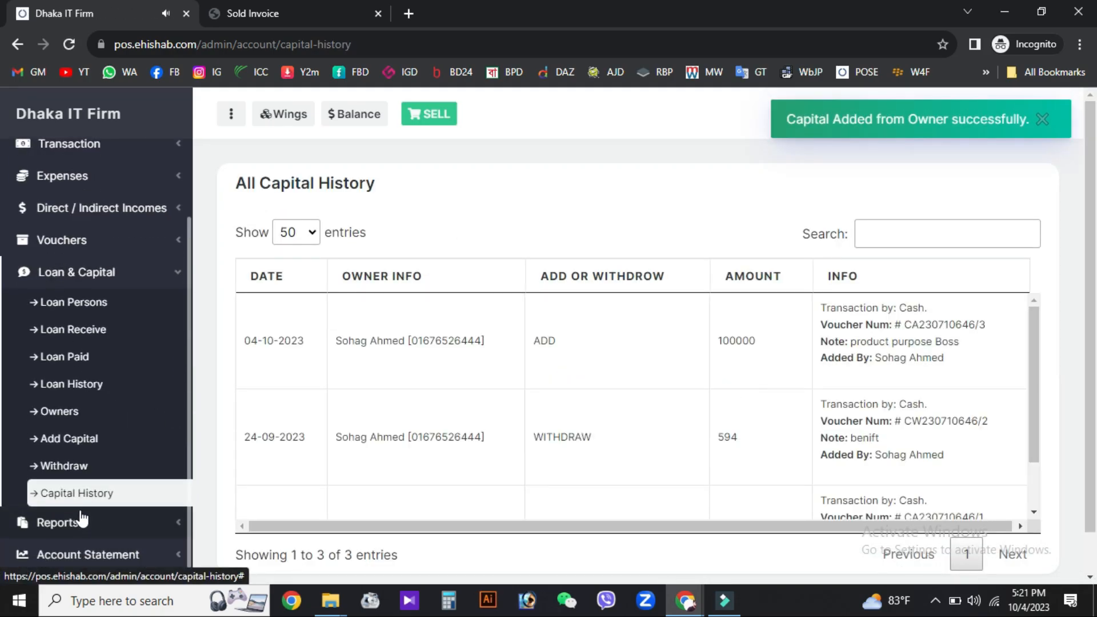
{"action": "left_click", "coordinate": [72, 529]}
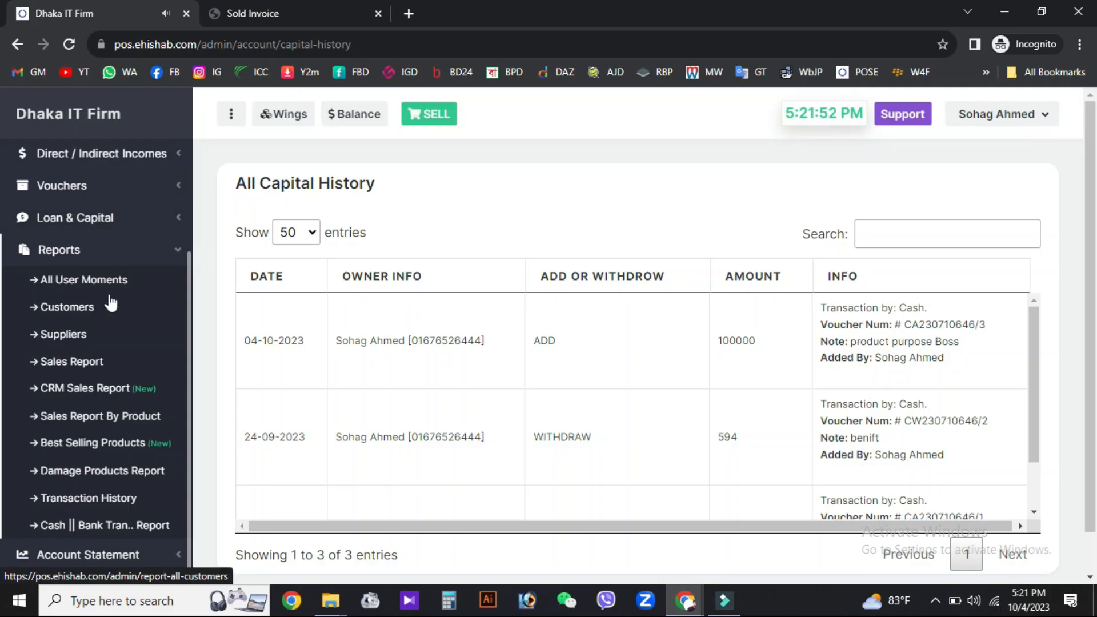
{"action": "left_click", "coordinate": [78, 308]}
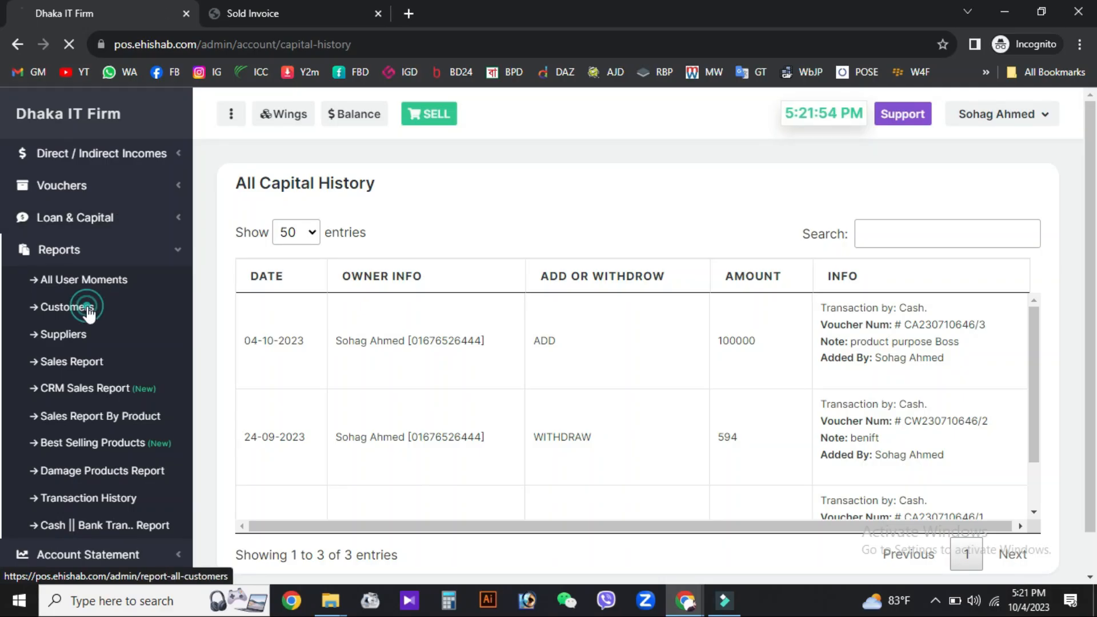
{"action": "scroll", "coordinate": [722, 326], "scroll_direction": "down", "scroll_amount": 5}
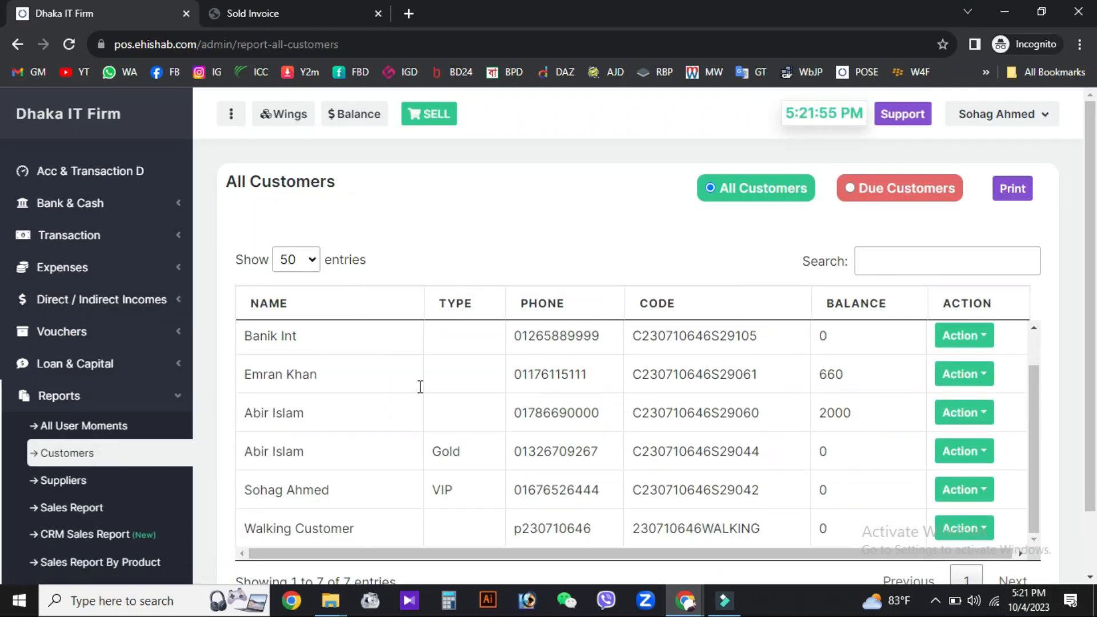
{"action": "scroll", "coordinate": [393, 571], "scroll_direction": "down", "scroll_amount": 1}
{"action": "left_click_drag", "start_coordinate": [391, 512], "coordinate": [289, 512]}
{"action": "scroll", "coordinate": [741, 529], "scroll_direction": "up", "scroll_amount": 2}
Step: Limit the report to due customers, view its printable version, and close the open report and sold invoice documents
{"action": "left_click", "coordinate": [867, 196]}
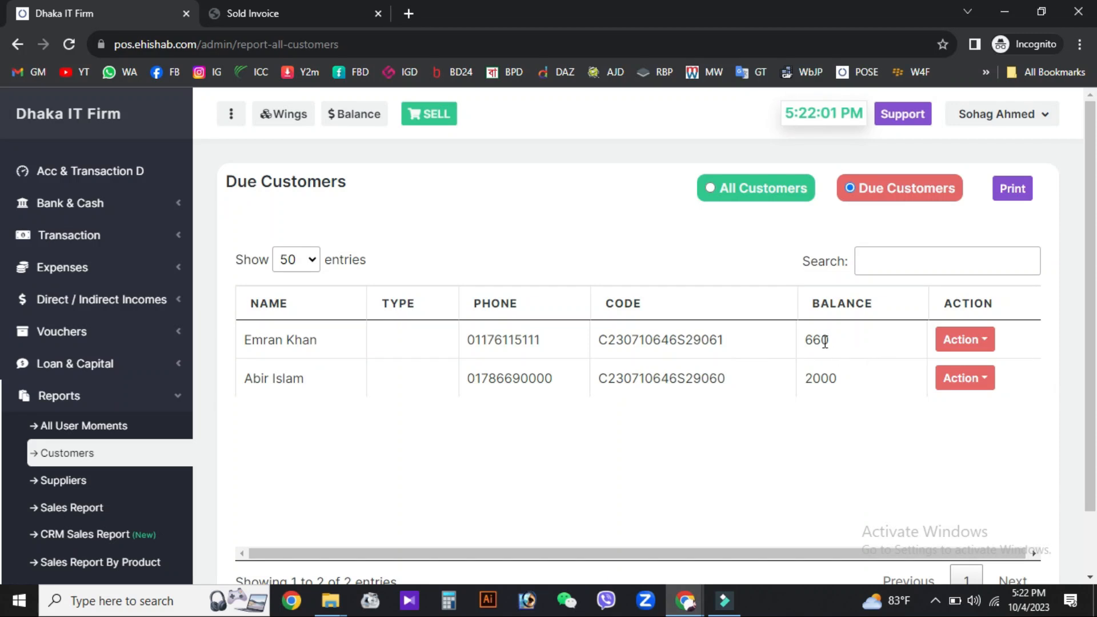
{"action": "left_click", "coordinate": [1012, 189]}
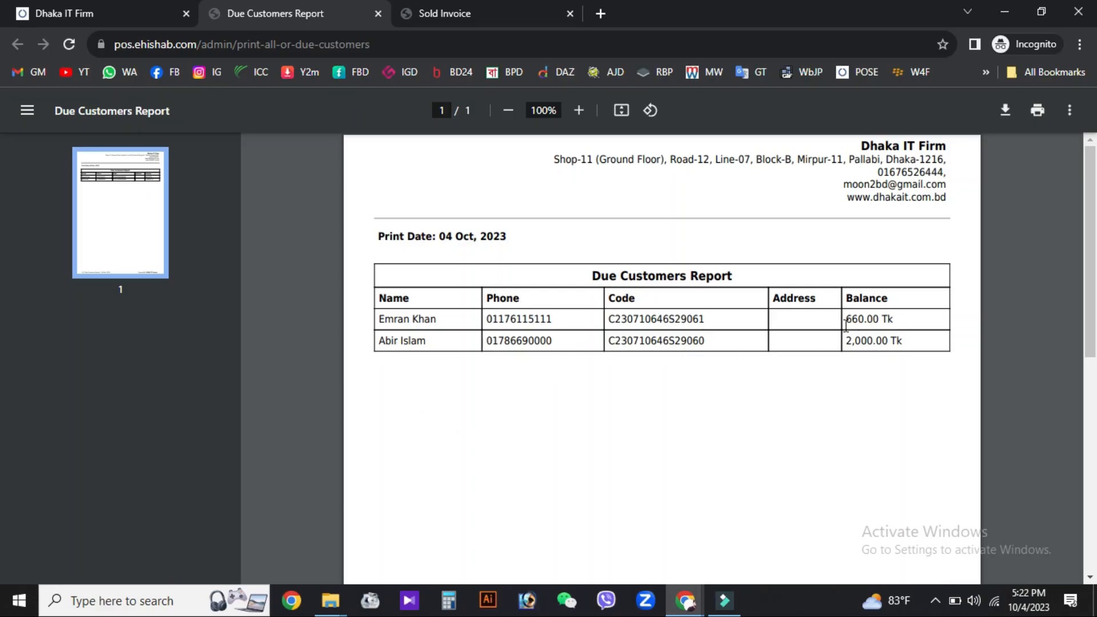
{"action": "left_click", "coordinate": [474, 12]}
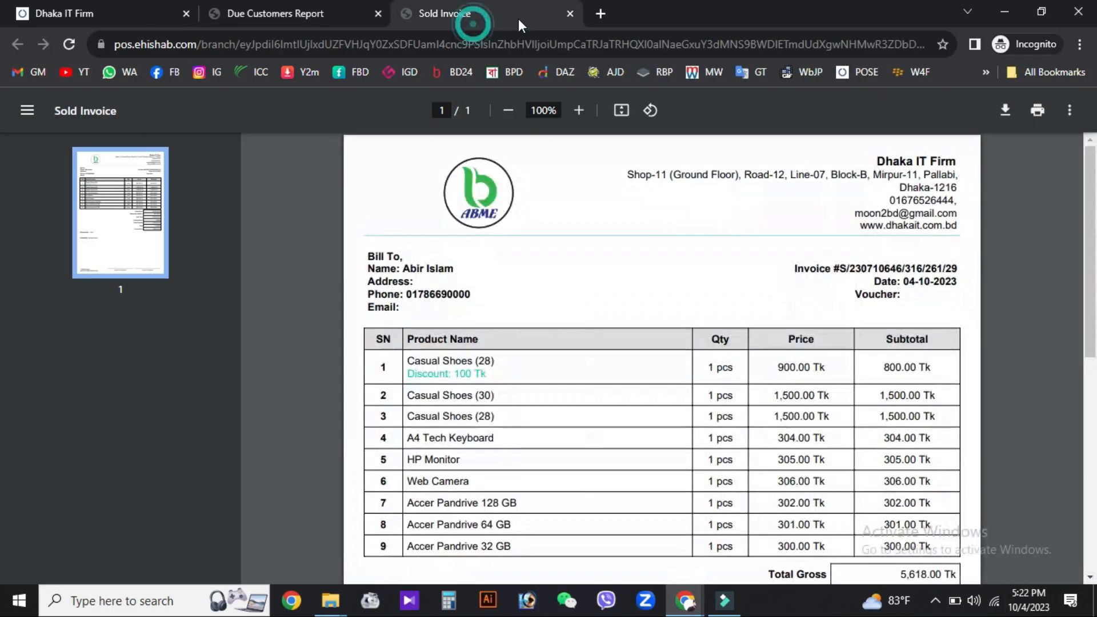
{"action": "left_click", "coordinate": [568, 13]}
{"action": "left_click", "coordinate": [410, 13]}
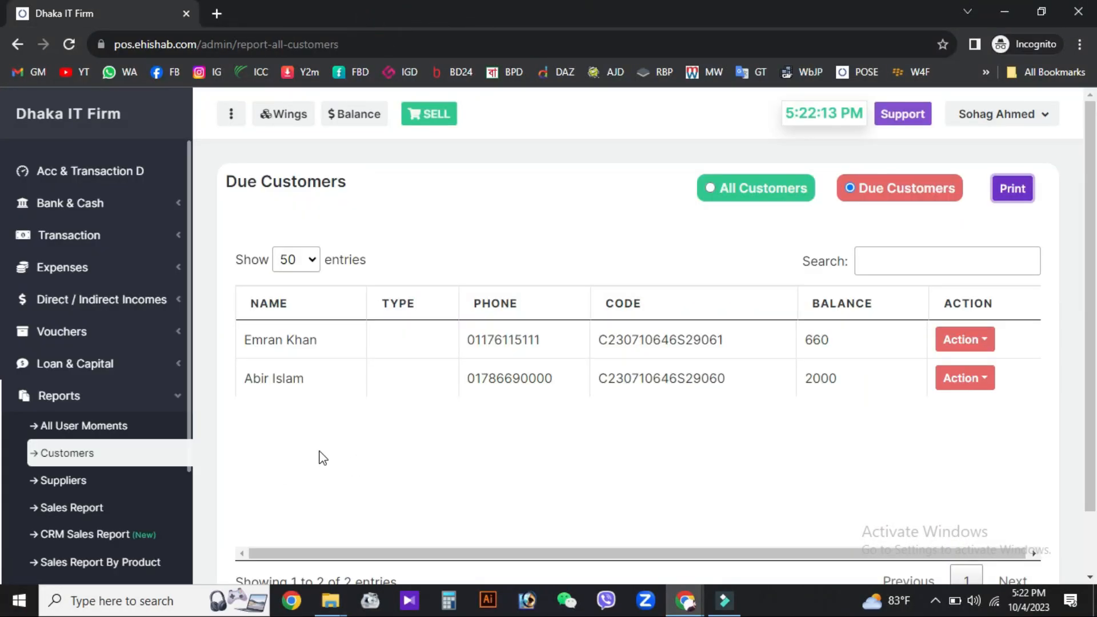
Step: Open the suppliers report, examine all suppliers' records, and limit the list to due suppliers
{"action": "left_click", "coordinate": [57, 483]}
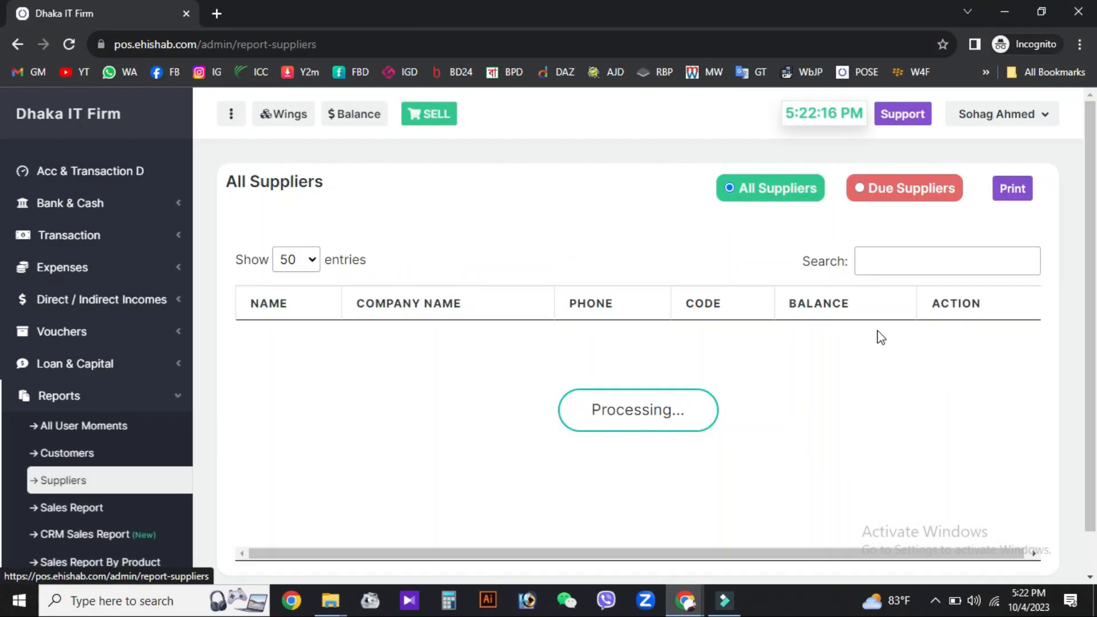
{"action": "left_click_drag", "start_coordinate": [886, 474], "coordinate": [224, 347]}
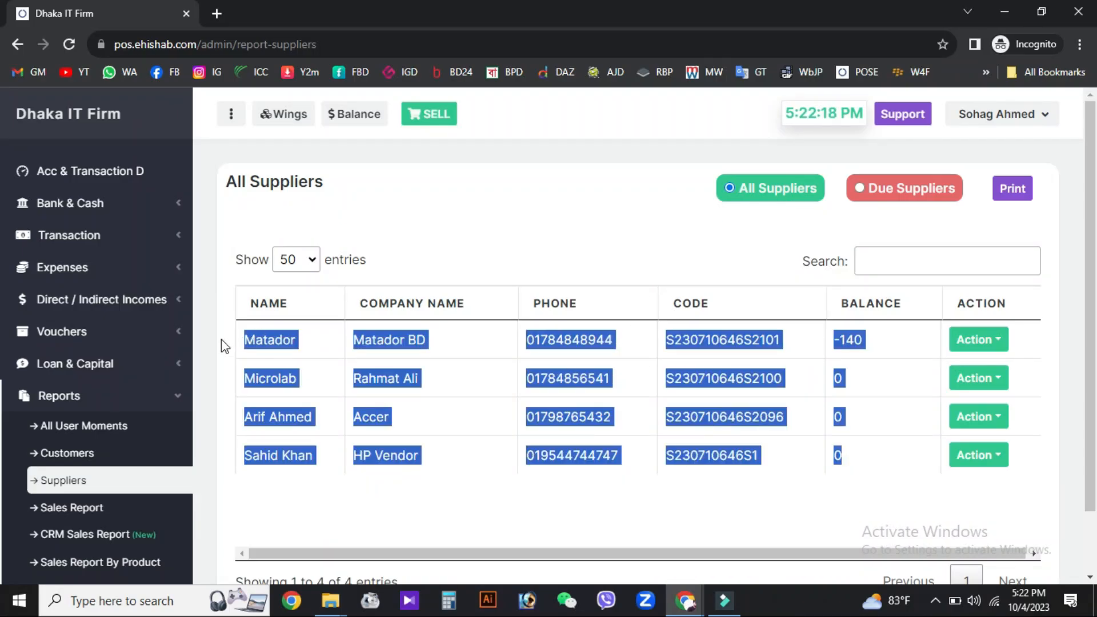
{"action": "left_click", "coordinate": [911, 189]}
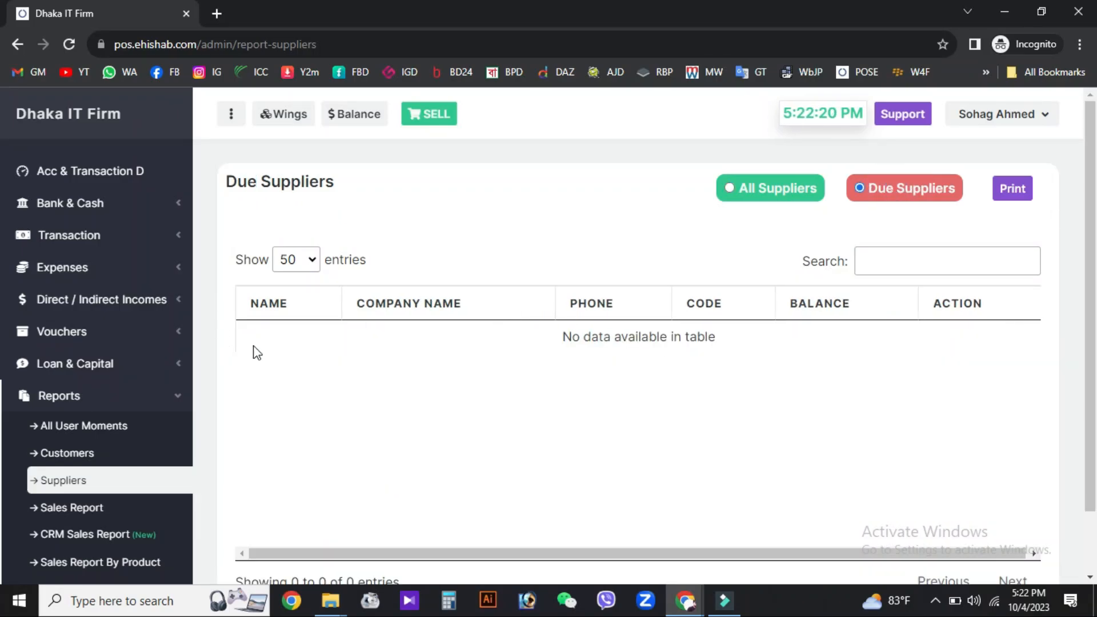